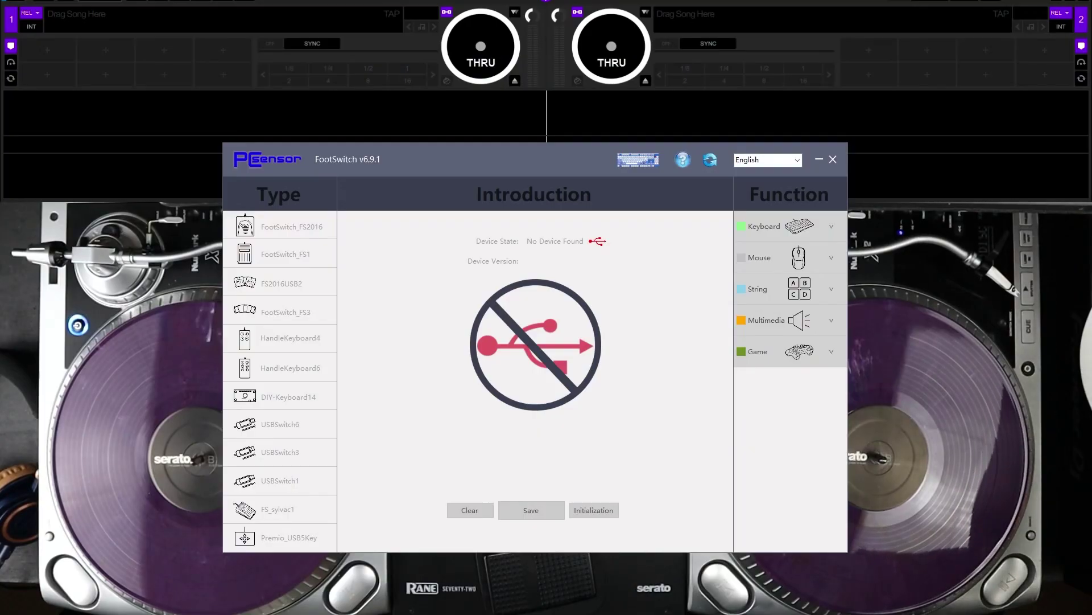
# Step: Focus the FootSwitch window so it detects the FS3 pedal, then remove Ctrl from Key1
pyautogui.click(420, 466)
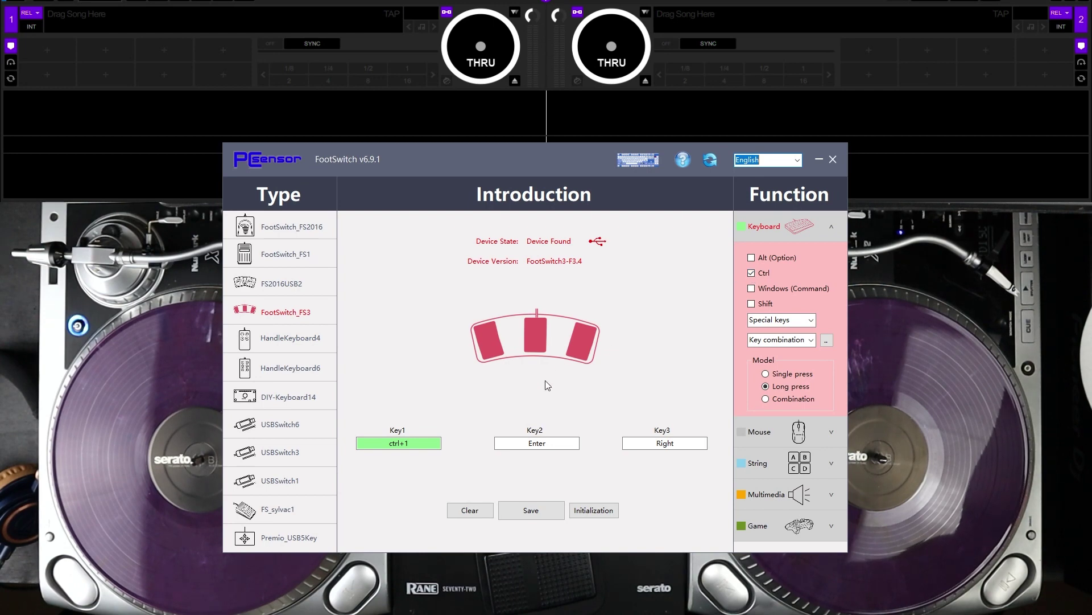
pyautogui.click(751, 273)
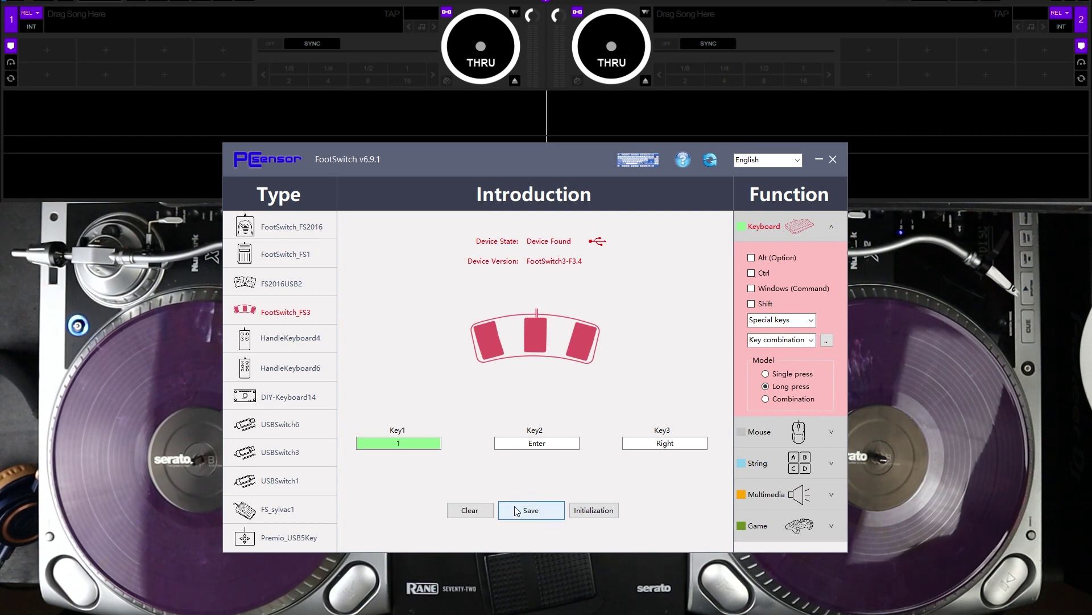
# Step: Switch the pedals to single-press mode and map the first pedal to ctrl+1
pyautogui.click(483, 512)
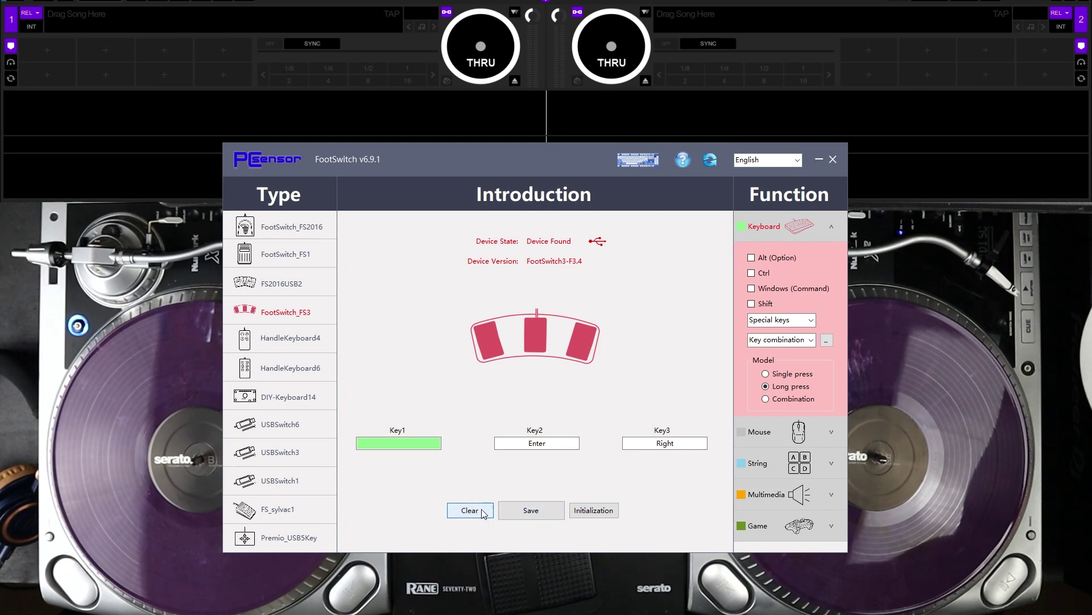
pyautogui.click(812, 321)
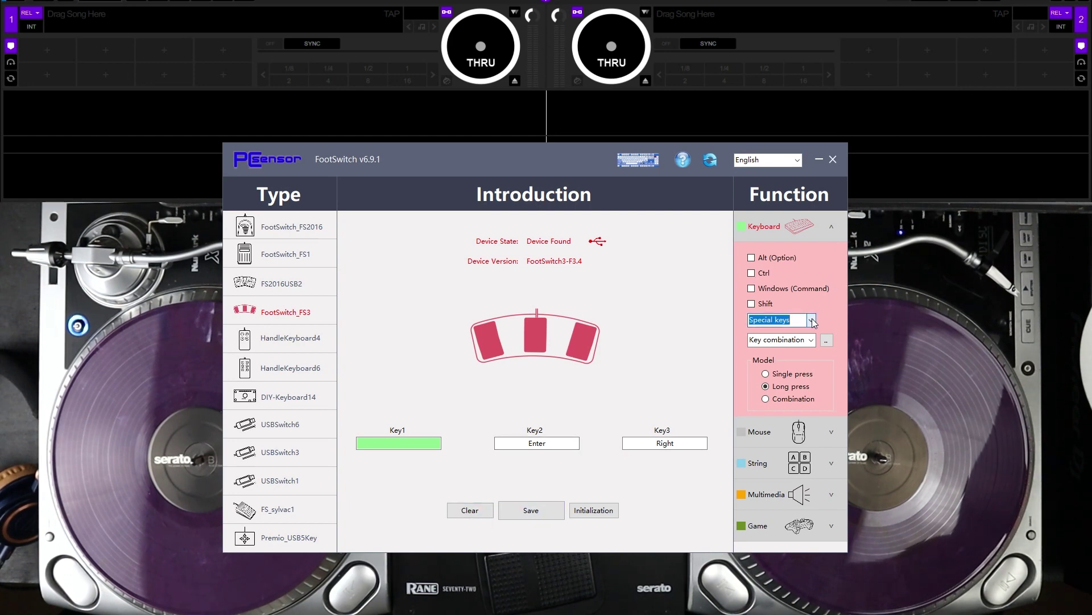
pyautogui.click(812, 341)
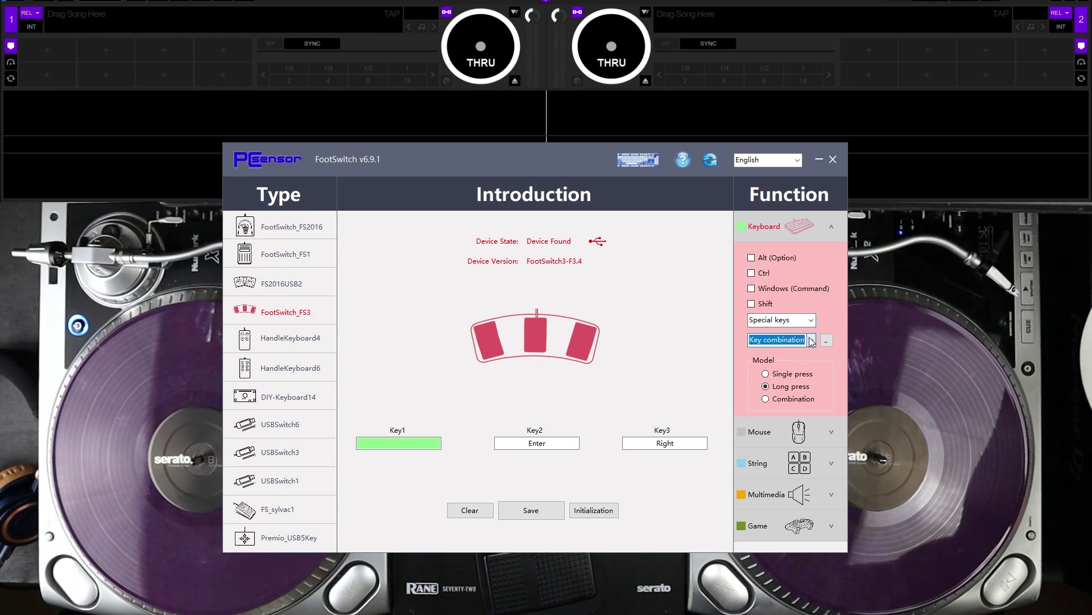
pyautogui.click(797, 373)
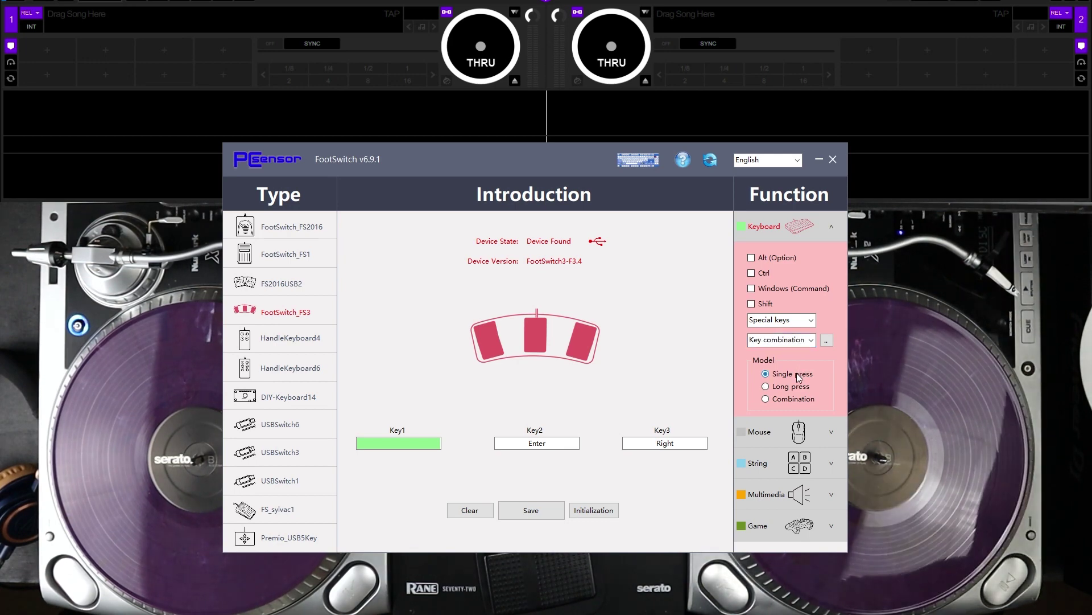
pyautogui.click(752, 273)
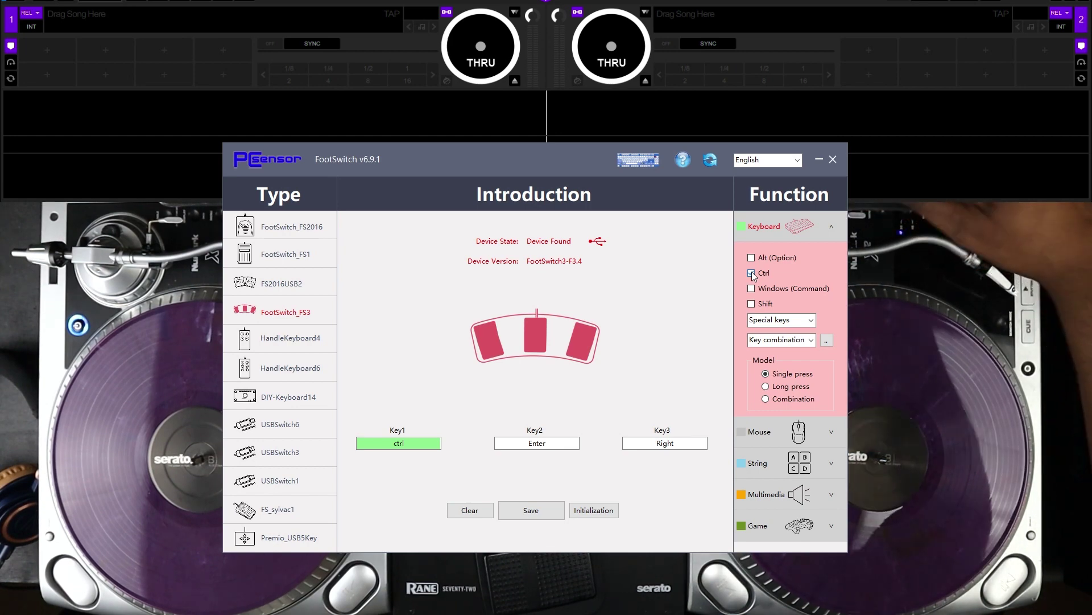
pyautogui.click(431, 445)
pyautogui.press('1')
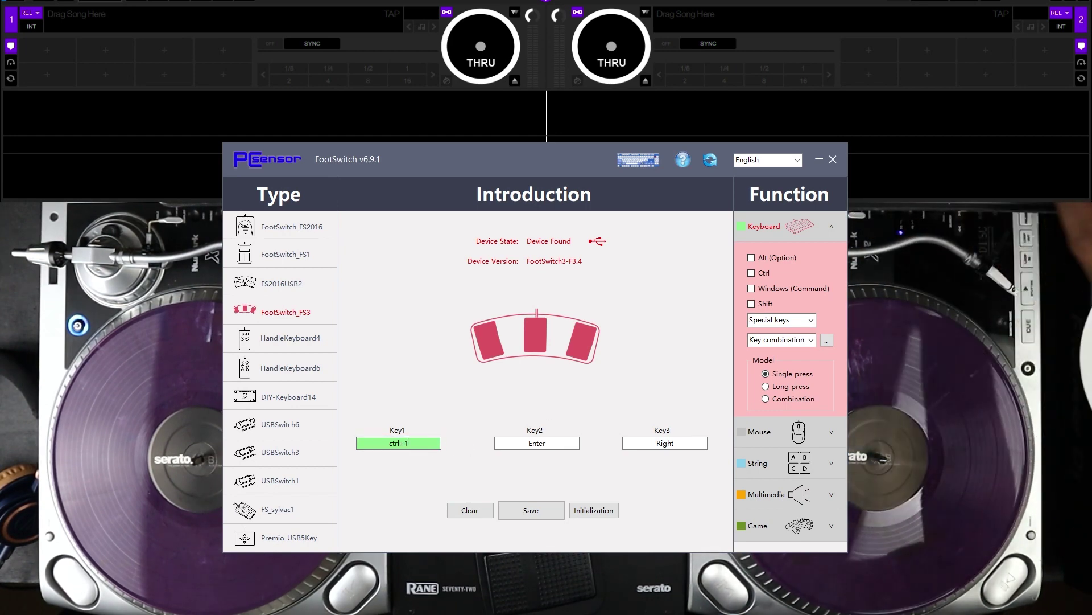
# Step: Map the second pedal to ctrl+2 and add Ctrl to the third, making it right+ctrl
pyautogui.click(537, 444)
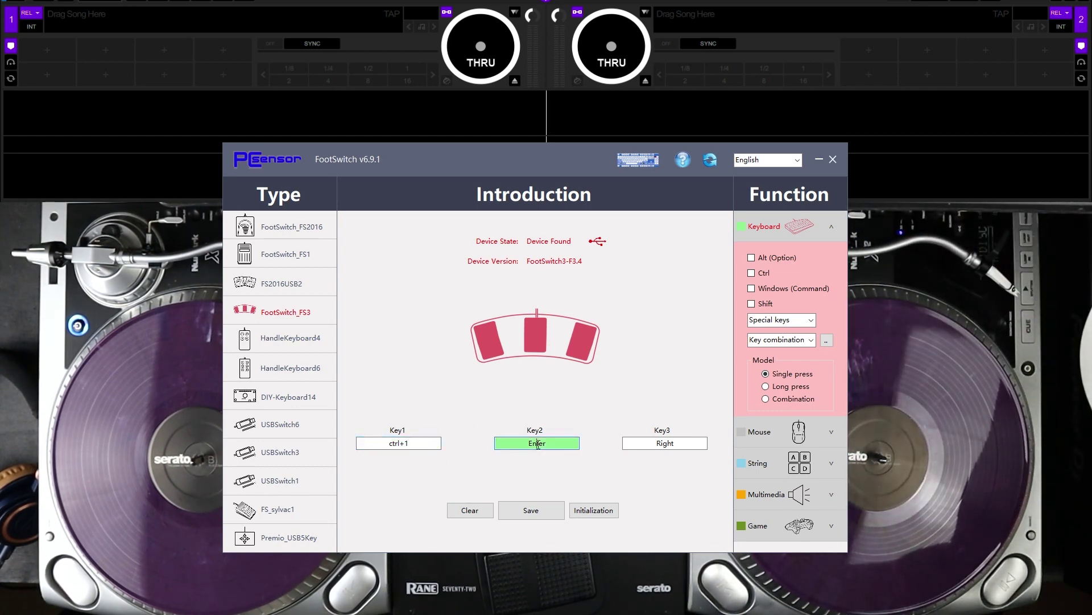
pyautogui.click(483, 515)
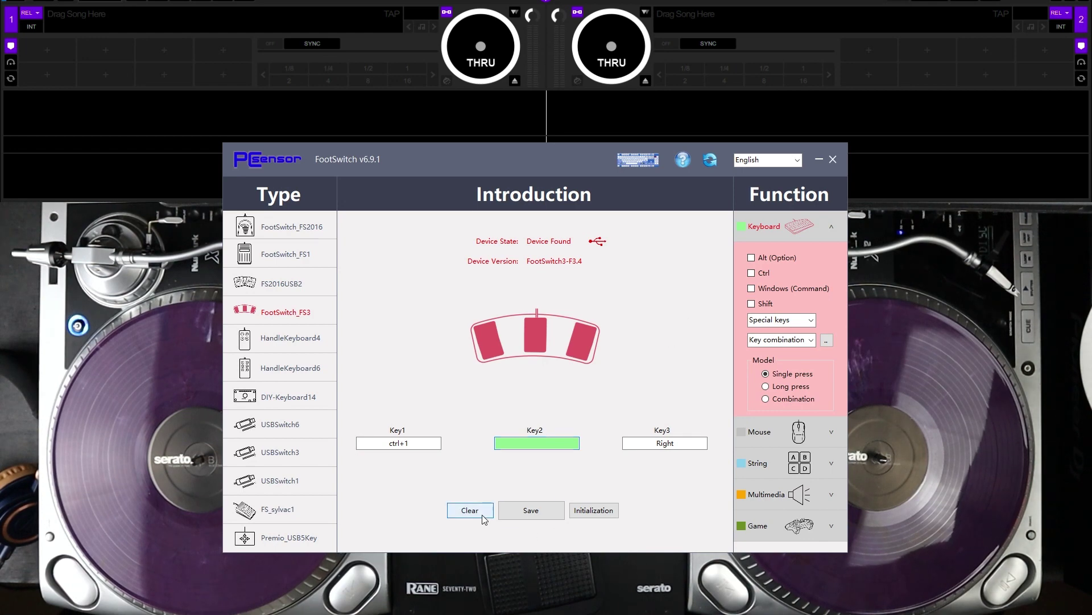
pyautogui.click(751, 274)
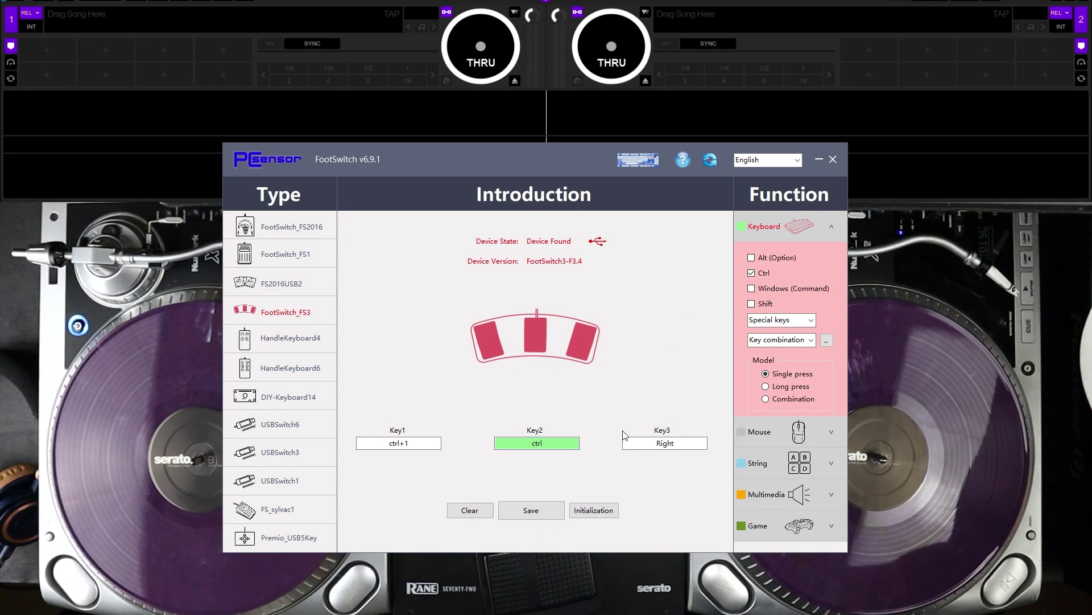
pyautogui.press('2')
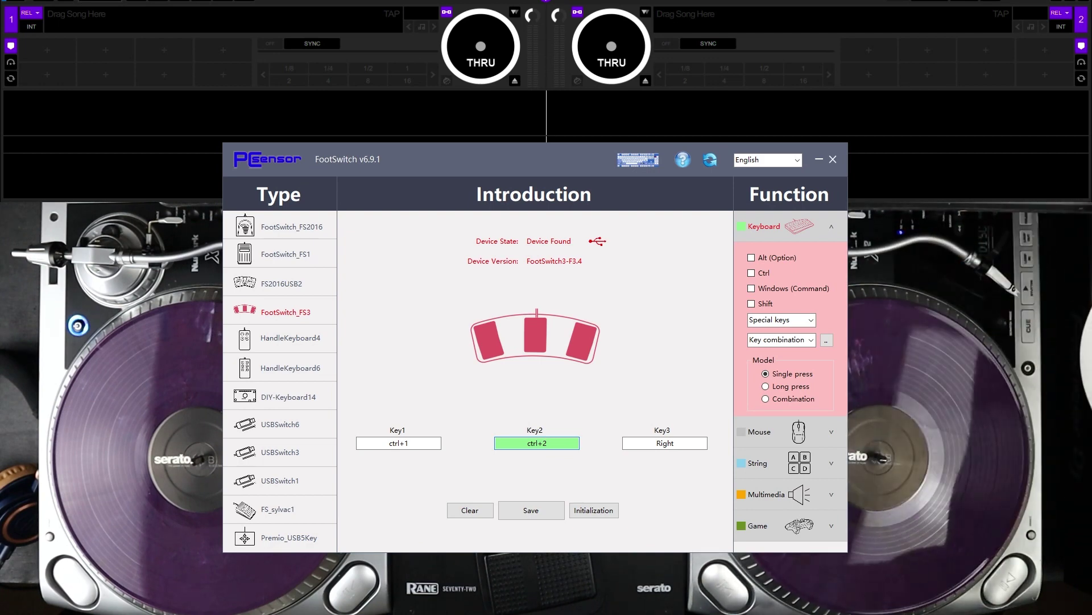
pyautogui.click(664, 443)
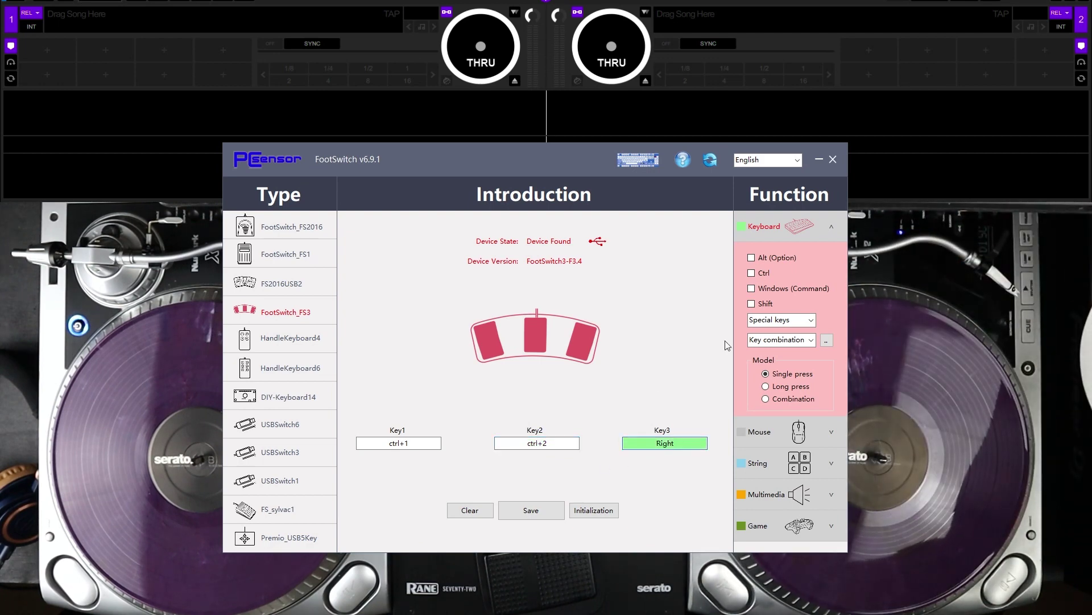
pyautogui.click(752, 272)
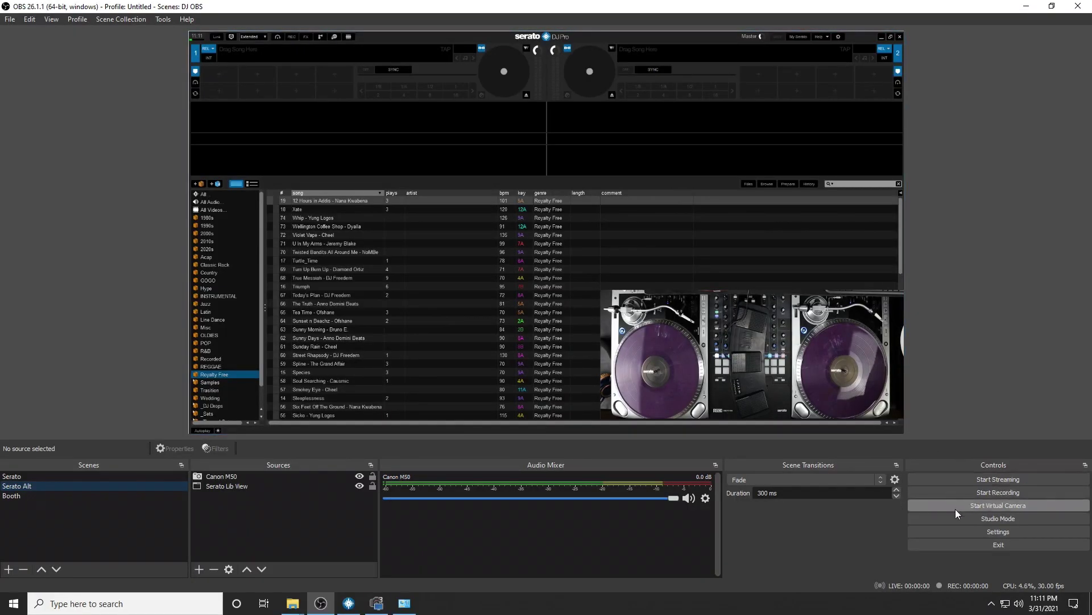
# Step: Open OBS Settings at Hotkeys and select the Booth scene-switch hotkey field
pyautogui.click(956, 533)
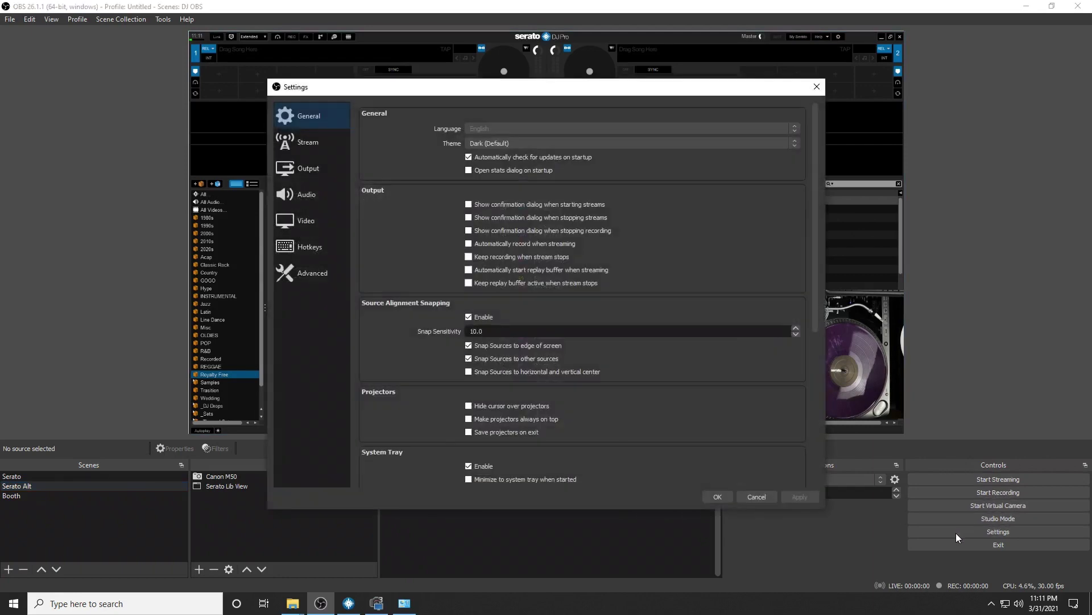
pyautogui.click(326, 252)
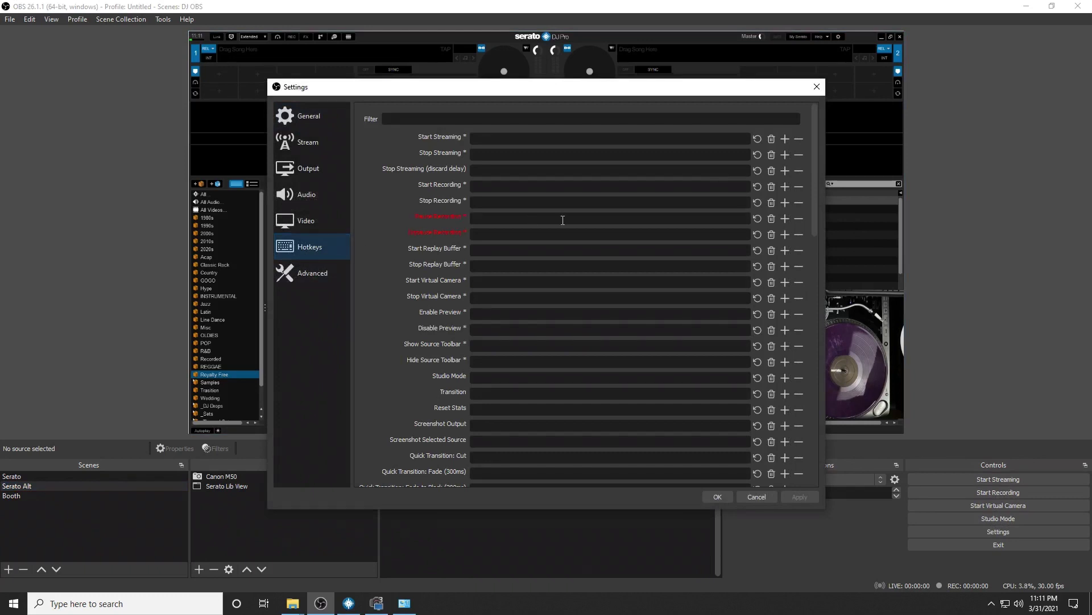
pyautogui.moveTo(814, 152); pyautogui.dragTo(819, 299)
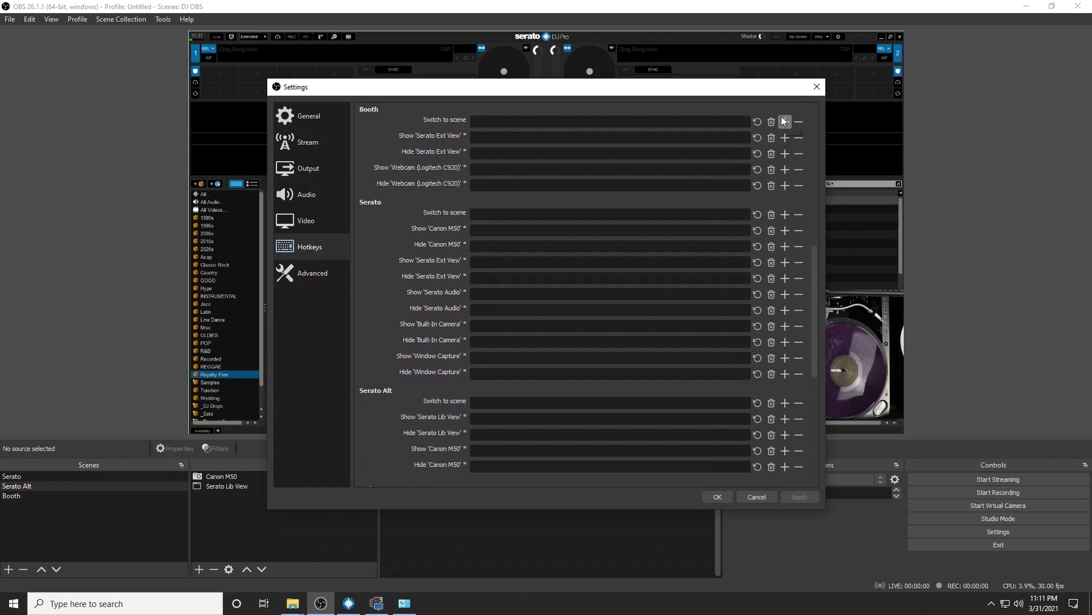
pyautogui.click(745, 119)
# Step: Assign Ctrl + 3 as the Booth scene-switch hotkey
pyautogui.hotkey('ctrl', '1')
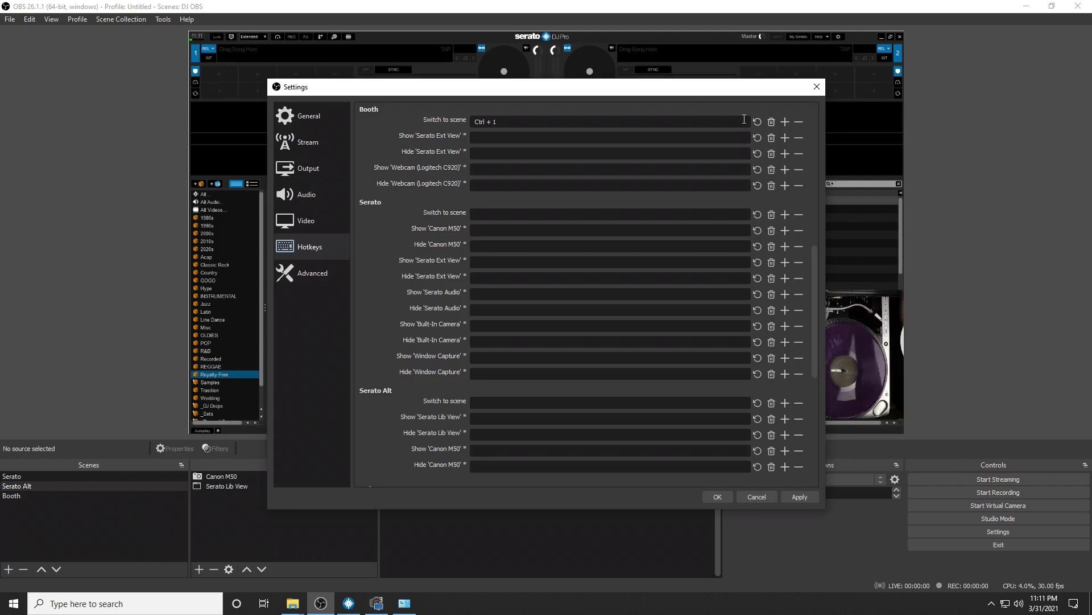
pyautogui.press('BackSpace')
pyautogui.hotkey('ctrl', '2')
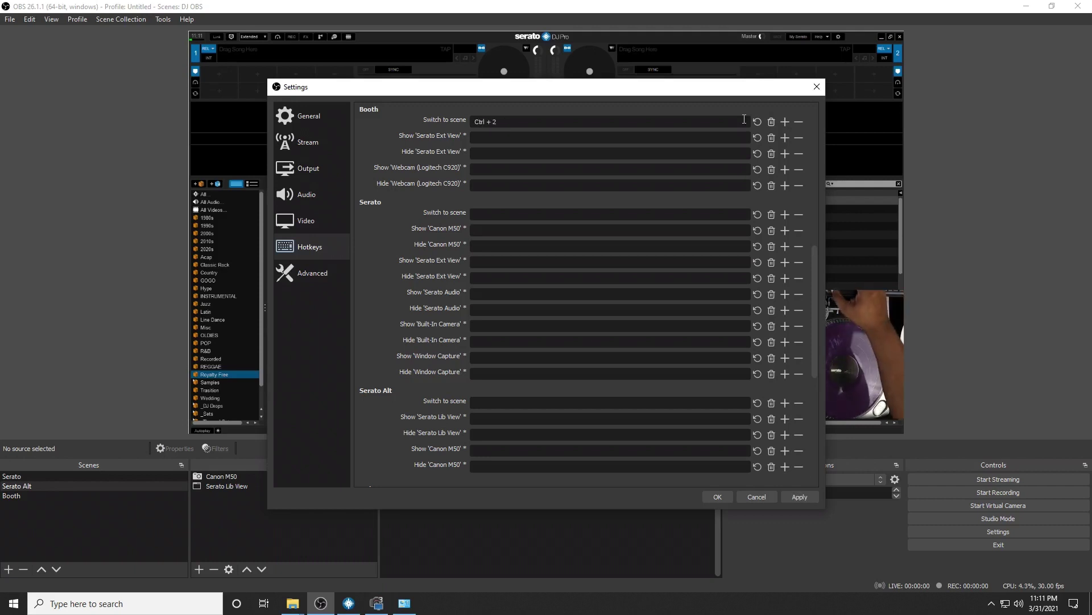
pyautogui.press('BackSpace')
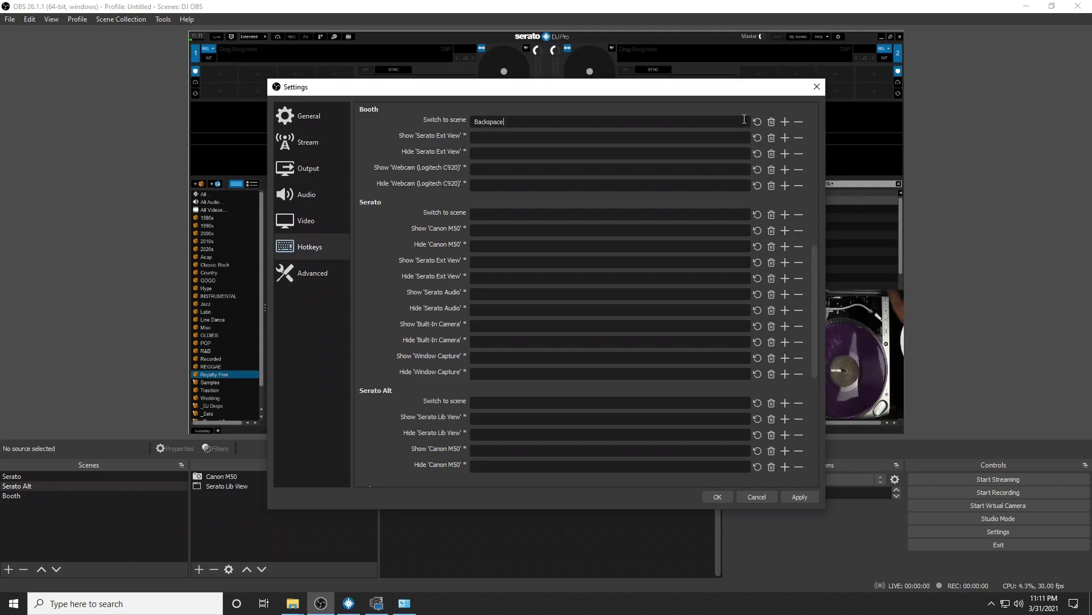
pyautogui.hotkey('ctrl', '3')
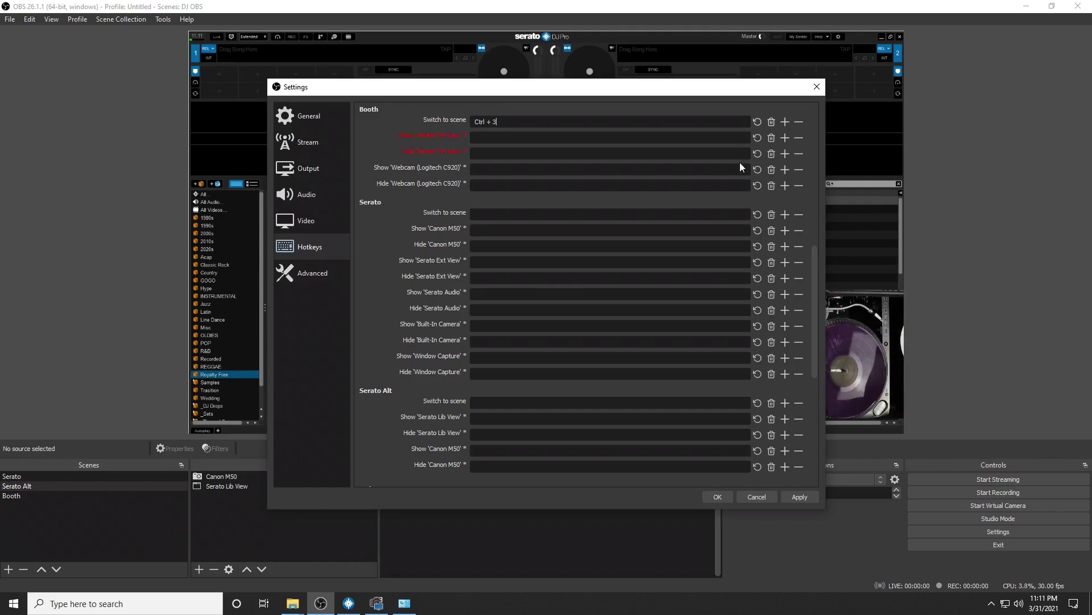
# Step: Set Ctrl + 1 for Serato and Ctrl + 2 for Serato Alt, then apply and close Settings
pyautogui.click(629, 214)
pyautogui.press('ctrl')
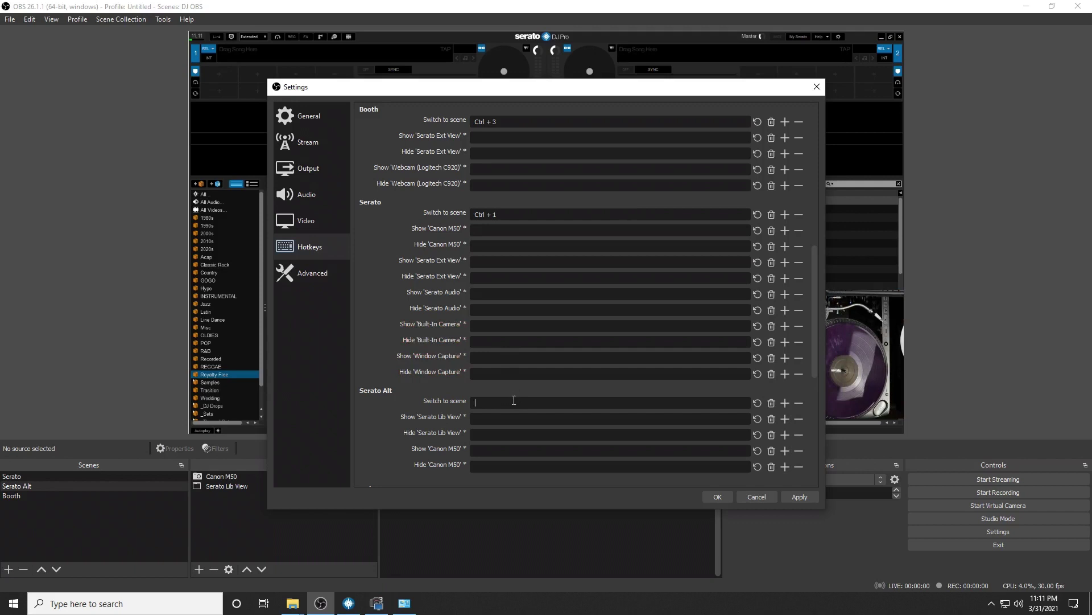
pyautogui.hotkey('ctrl', '2')
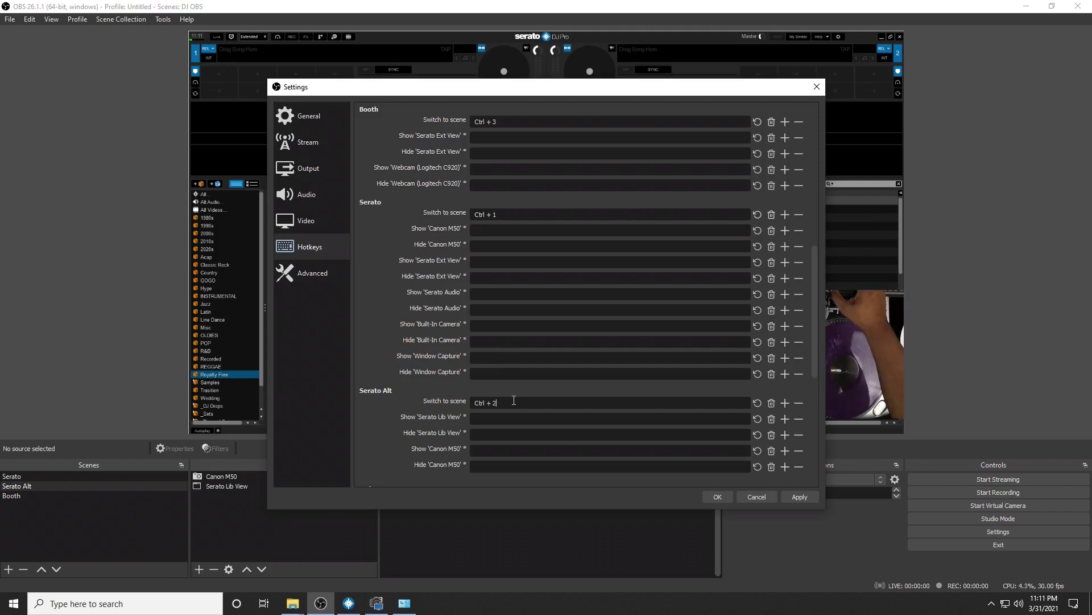
pyautogui.click(793, 498)
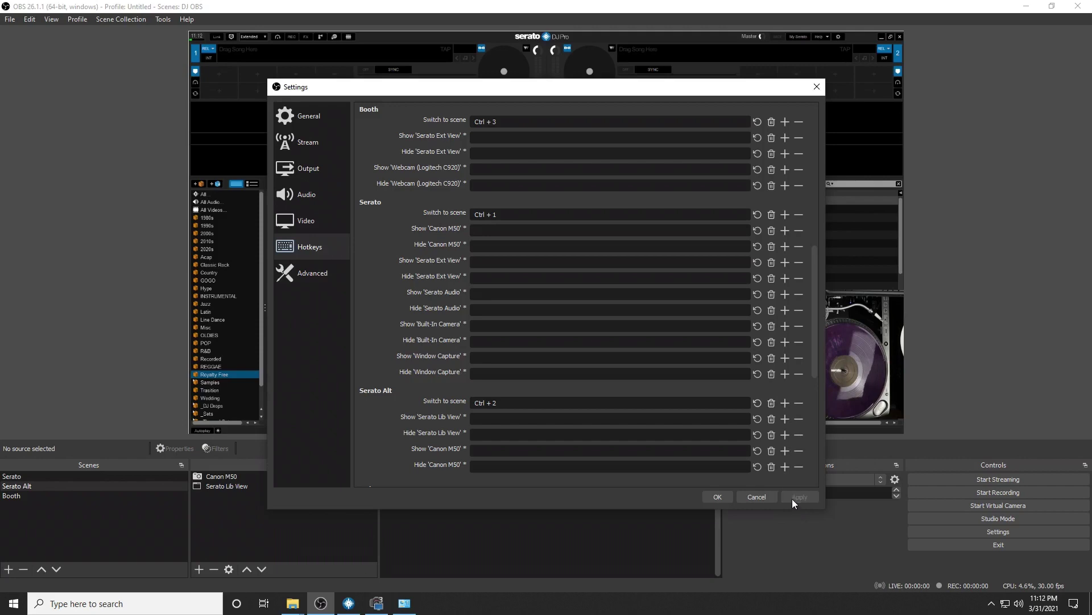
pyautogui.click(723, 497)
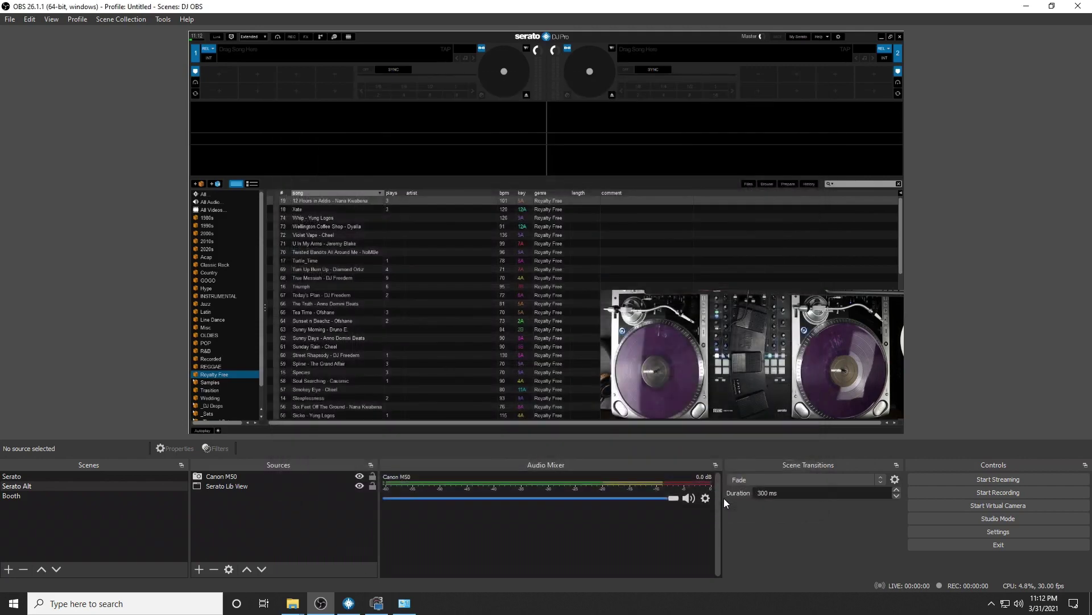
# Step: Enable Studio Mode so Preview and Program both appear, showing Serato Alt
pyautogui.click(926, 522)
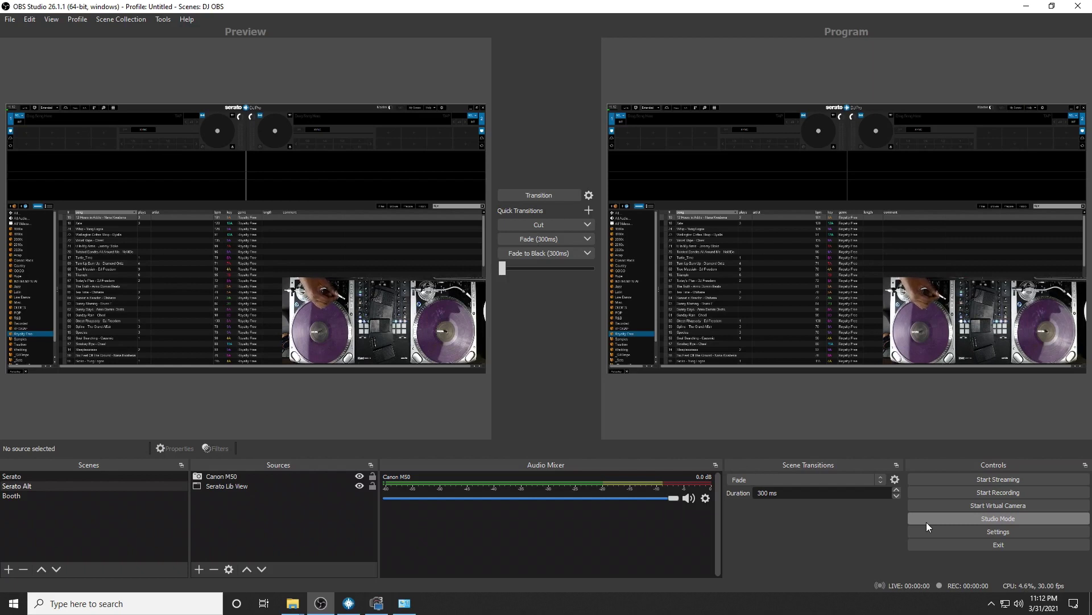
# Step: Cycle the preview through Booth, Serato Alt and Serato twice, ending on Serato
pyautogui.press('Down')
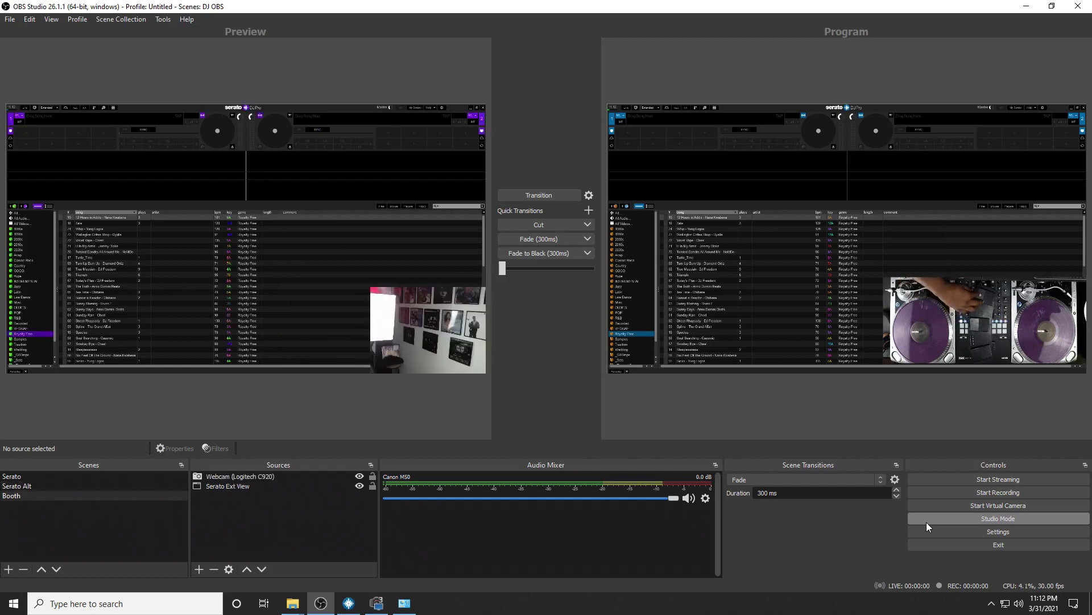
pyautogui.press('Up')
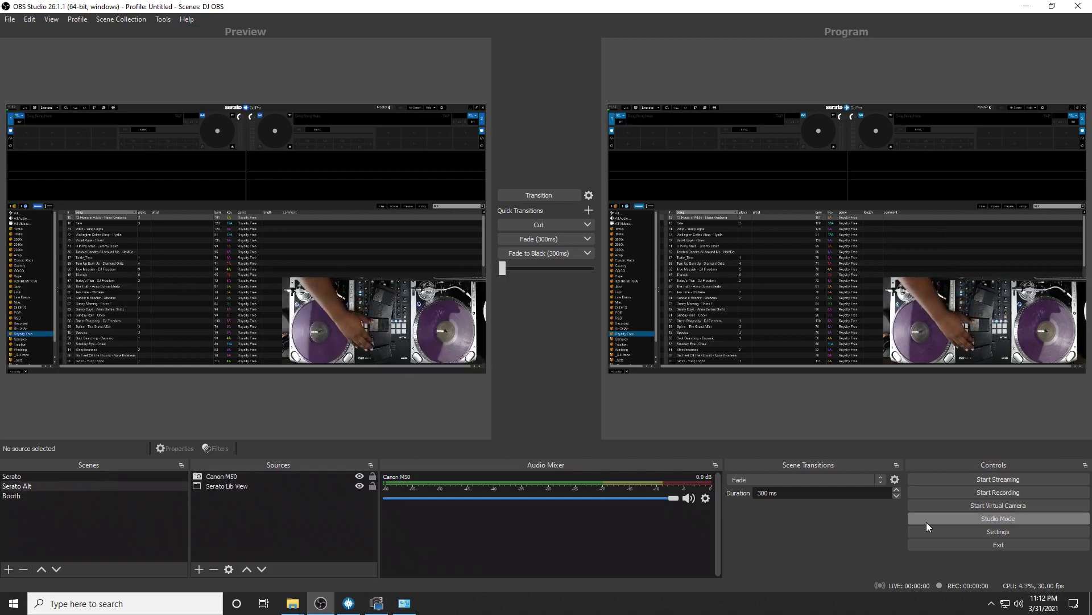
pyautogui.press('Up')
pyautogui.press('Down')
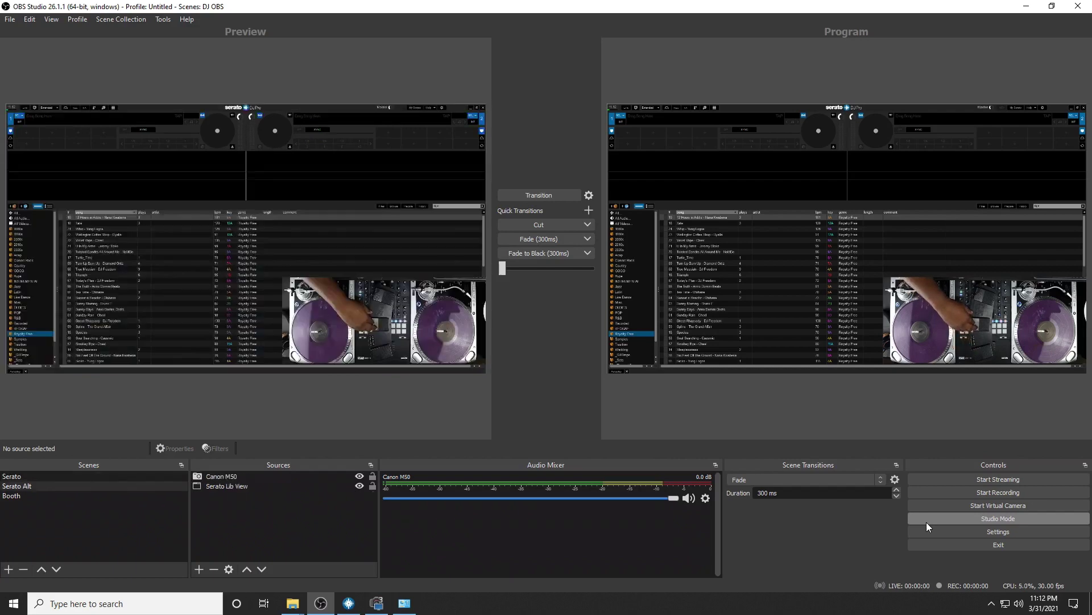
pyautogui.press('Down')
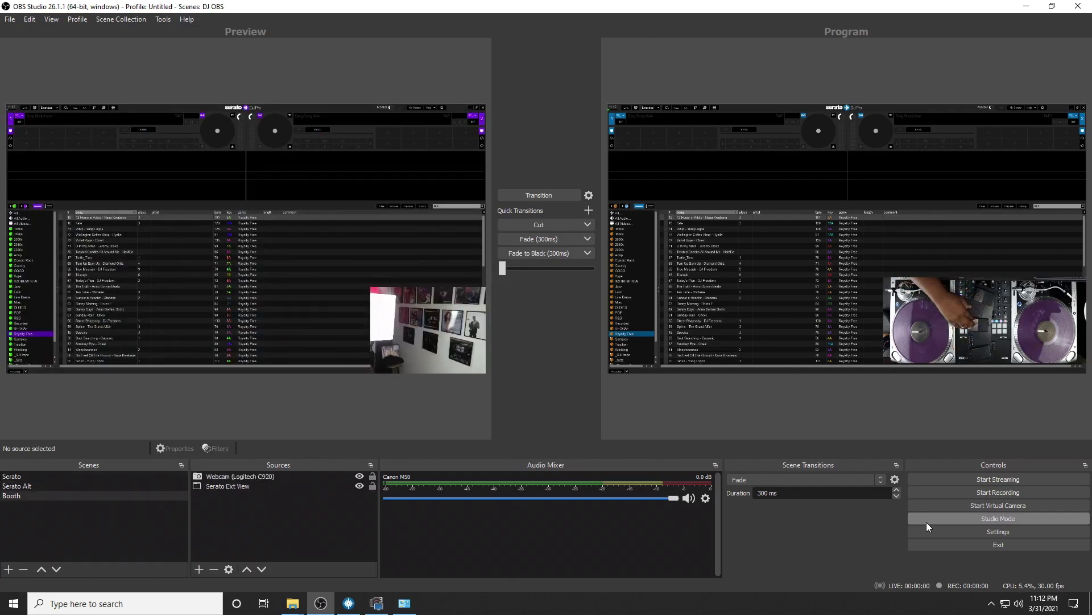
pyautogui.press('Up')
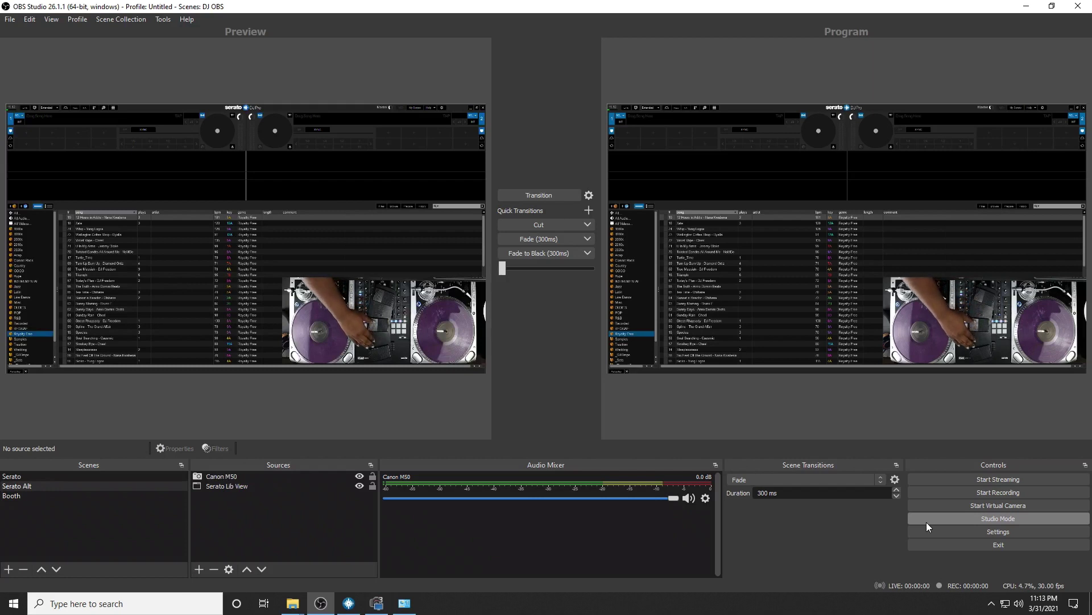
pyautogui.press('Up')
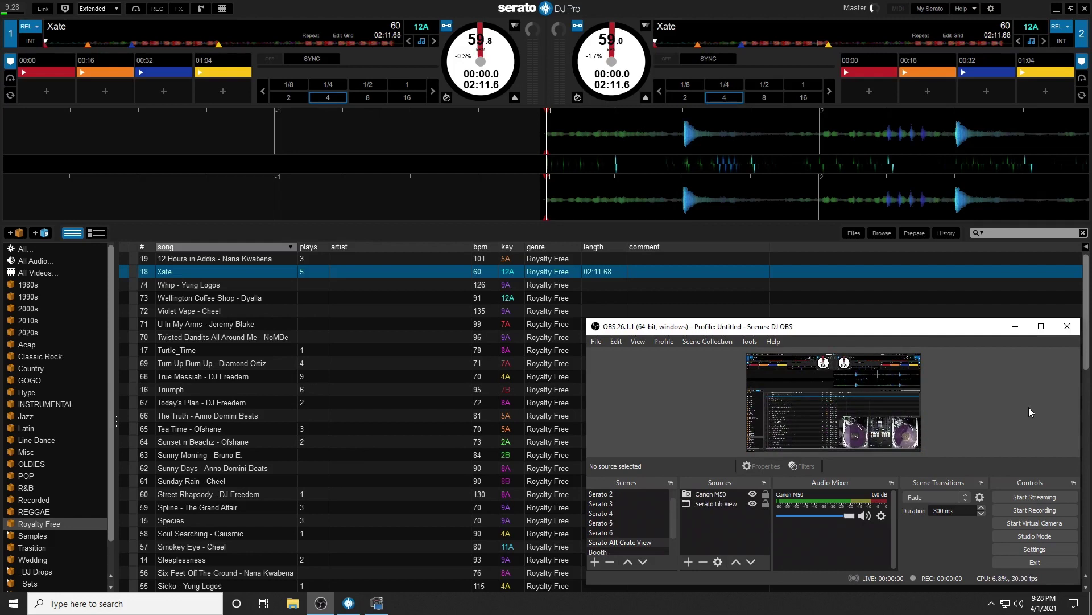
# Step: Step through Serato's track list to Six Feet Off The Ground as OBS switches to Serato
pyautogui.press('Down')
pyautogui.press('Down')
pyautogui.press('Down')
pyautogui.press('Down')
pyautogui.press('Down')
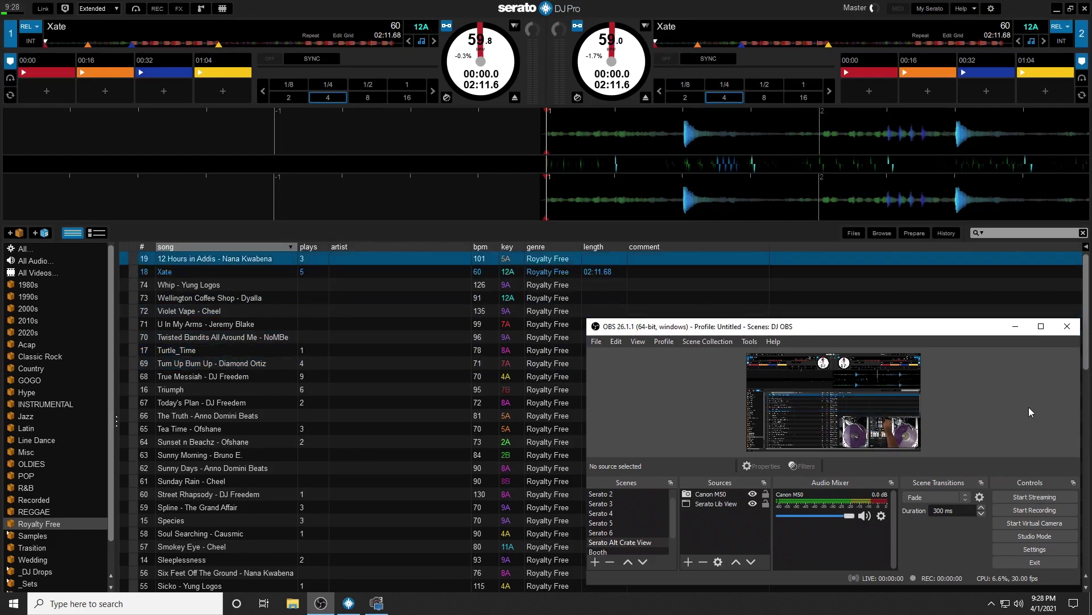
pyautogui.press('Down')
pyautogui.press('Down')
pyautogui.press('Down')
pyautogui.press('Down')
pyautogui.press('Down')
pyautogui.press('Down')
pyautogui.press('Down')
pyautogui.press('Down')
pyautogui.press('Down')
pyautogui.press('Down')
pyautogui.press('Down')
pyautogui.press('Down')
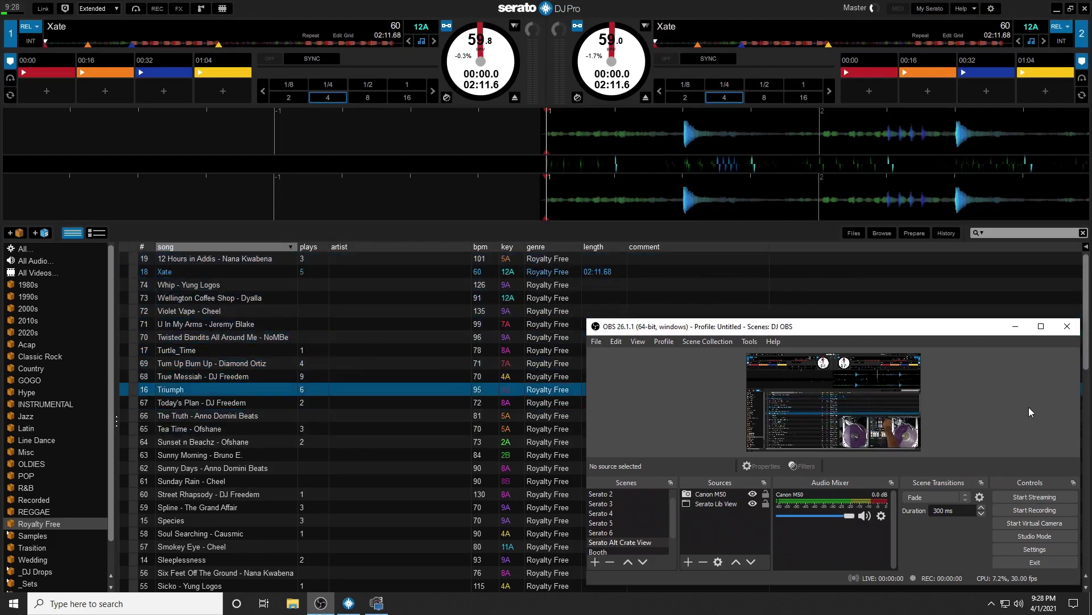
pyautogui.press('Down')
pyautogui.press('Down')
pyautogui.press('Down')
pyautogui.press('Down')
pyautogui.press('Down')
pyautogui.press('Down')
pyautogui.press('Down')
pyautogui.press('Down')
pyautogui.press('Down')
pyautogui.press('Down')
pyautogui.press('Down')
pyautogui.press('Down')
pyautogui.press('Down')
pyautogui.press('Down')
pyautogui.press('Down')
pyautogui.press('Down')
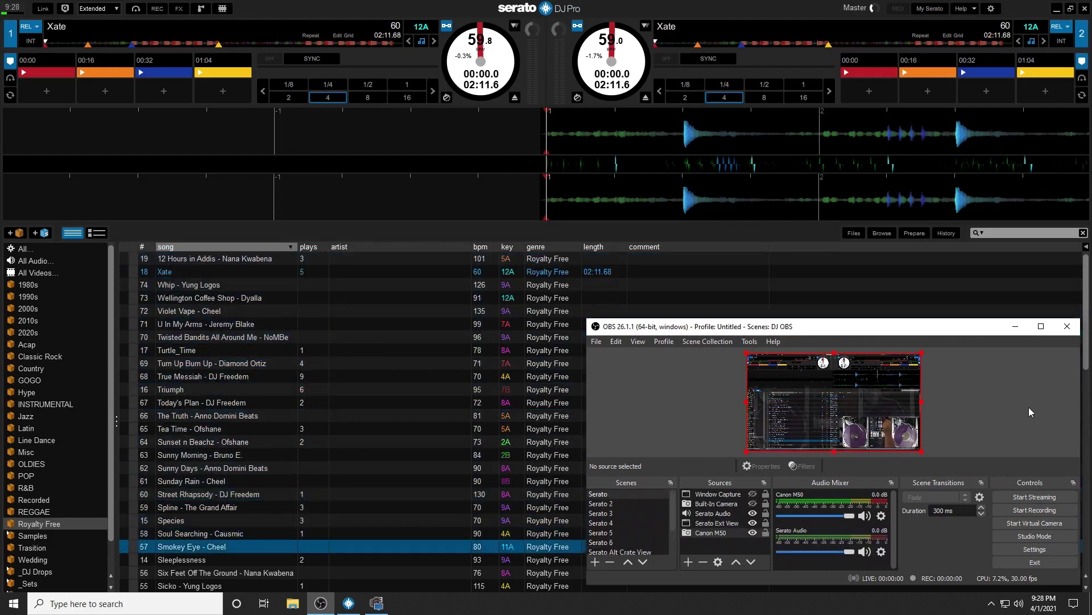
pyautogui.press('Up')
pyautogui.press('Up')
pyautogui.press('Up')
pyautogui.press('Up')
pyautogui.press('Up')
pyautogui.press('Up')
pyautogui.press('Up')
pyautogui.press('Up')
pyautogui.press('Up')
pyautogui.press('Up')
pyautogui.press('Up')
pyautogui.press('Up')
pyautogui.press('Up')
pyautogui.press('Up')
pyautogui.press('Up')
pyautogui.press('Up')
pyautogui.press('Up')
pyautogui.press('Up')
pyautogui.press('Up')
pyautogui.press('Up')
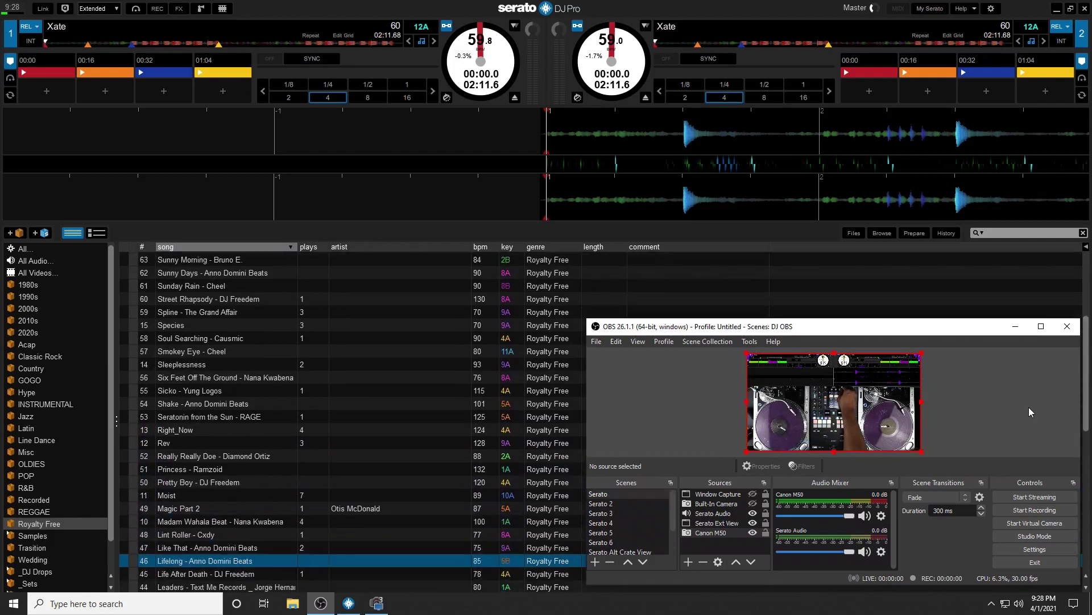
pyautogui.press('Down')
pyautogui.press('Down')
pyautogui.press('Down')
pyautogui.press('Down')
pyautogui.press('Down')
pyautogui.press('Down')
pyautogui.press('Down')
pyautogui.press('Down')
pyautogui.press('Down')
pyautogui.press('Down')
pyautogui.press('Down')
pyautogui.press('Down')
pyautogui.press('Down')
pyautogui.press('Down')
pyautogui.press('Down')
pyautogui.press('Down')
pyautogui.press('Down')
pyautogui.press('Down')
pyautogui.press('Down')
pyautogui.press('Down')
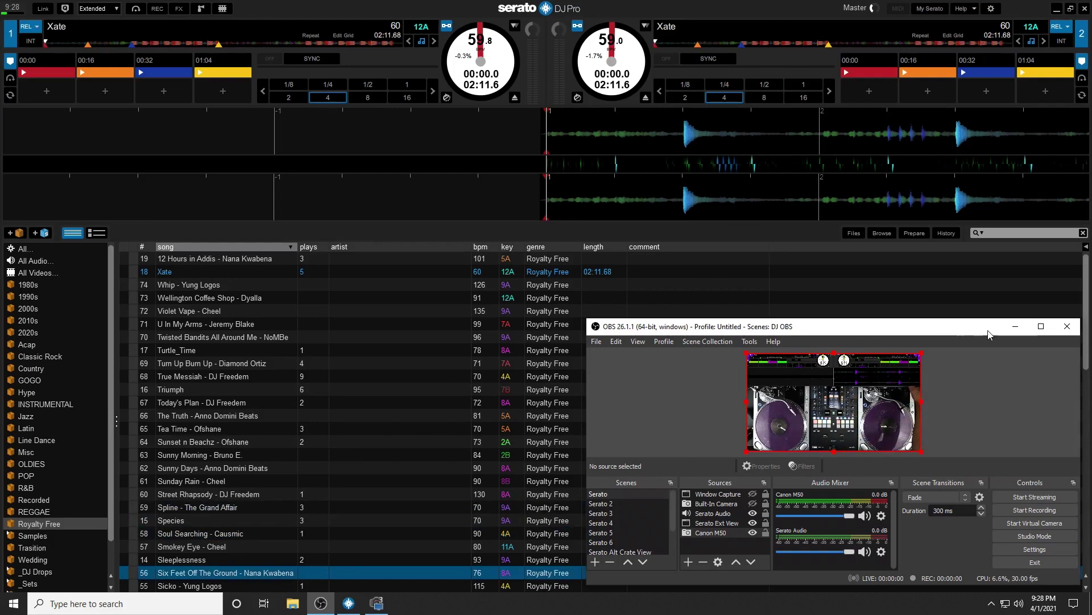
# Step: Pick Whip - Yung Logos in Serato, return to OBS, and arrow down toward Turn Up Burn Up
pyautogui.click(973, 284)
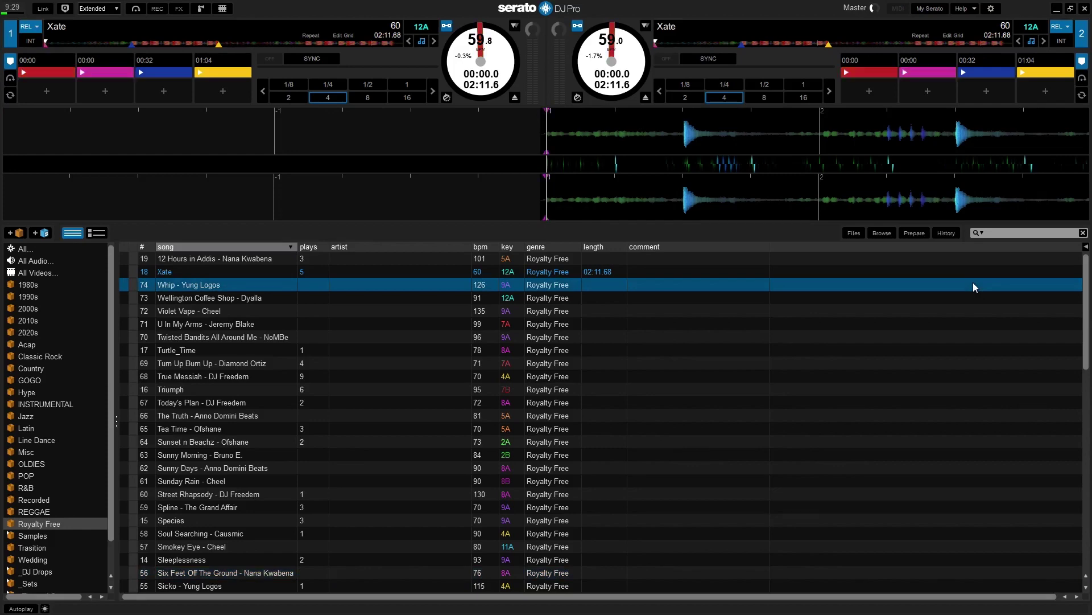
pyautogui.hotkey('alt', 'Tab')
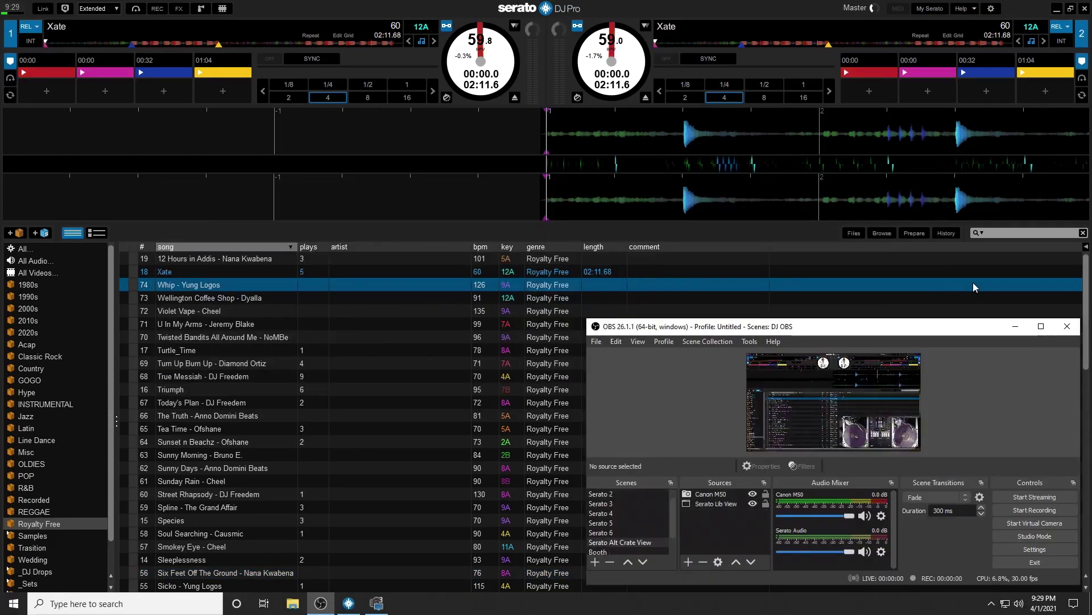
pyautogui.press('Down')
pyautogui.press('Down')
pyautogui.press('Down')
pyautogui.press('Down')
pyautogui.press('Down')
pyautogui.press('Down')
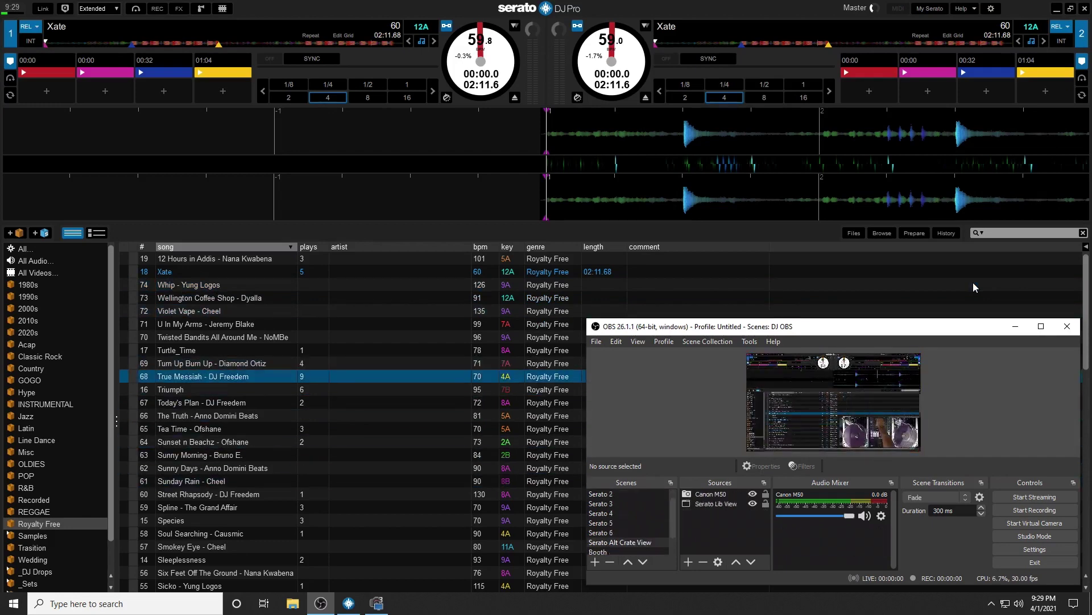
pyautogui.press('Down')
pyautogui.press('Down')
pyautogui.press('Down')
pyautogui.press('Down')
pyautogui.press('Down')
pyautogui.press('Down')
pyautogui.press('Up')
pyautogui.press('Up')
pyautogui.press('Up')
pyautogui.press('Up')
pyautogui.press('Up')
pyautogui.press('Up')
pyautogui.press('Up')
pyautogui.press('Up')
pyautogui.press('Up')
pyautogui.press('Up')
pyautogui.press('Up')
pyautogui.press('Up')
pyautogui.press('Up')
pyautogui.press('Down')
pyautogui.press('Down')
pyautogui.press('Down')
pyautogui.press('Down')
pyautogui.press('Down')
pyautogui.press('Down')
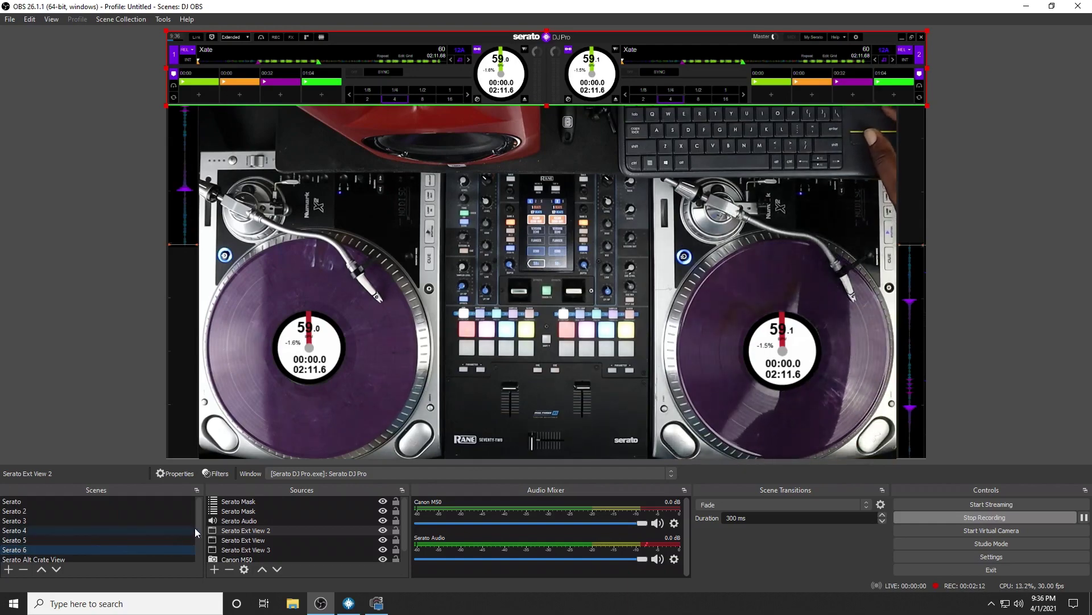
# Step: Select the Serato Alt Crate View scene, then bring up Serato_1080 OBS Mask.png in Photoshop
pyautogui.moveTo(199, 531); pyautogui.dragTo(200, 541)
pyautogui.click(186, 540)
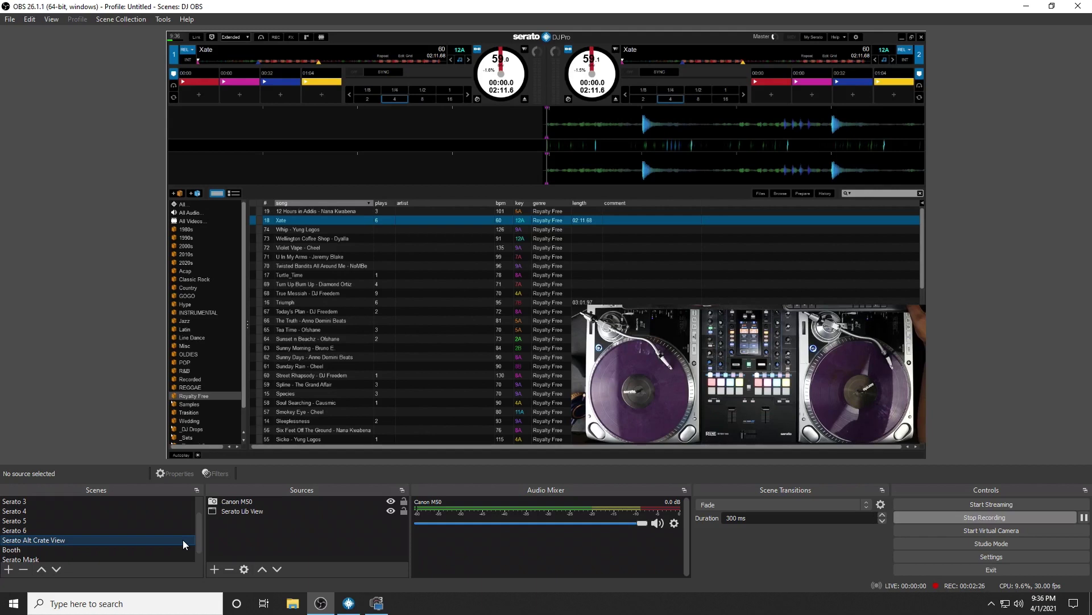
pyautogui.hotkey('alt', 'Tab')
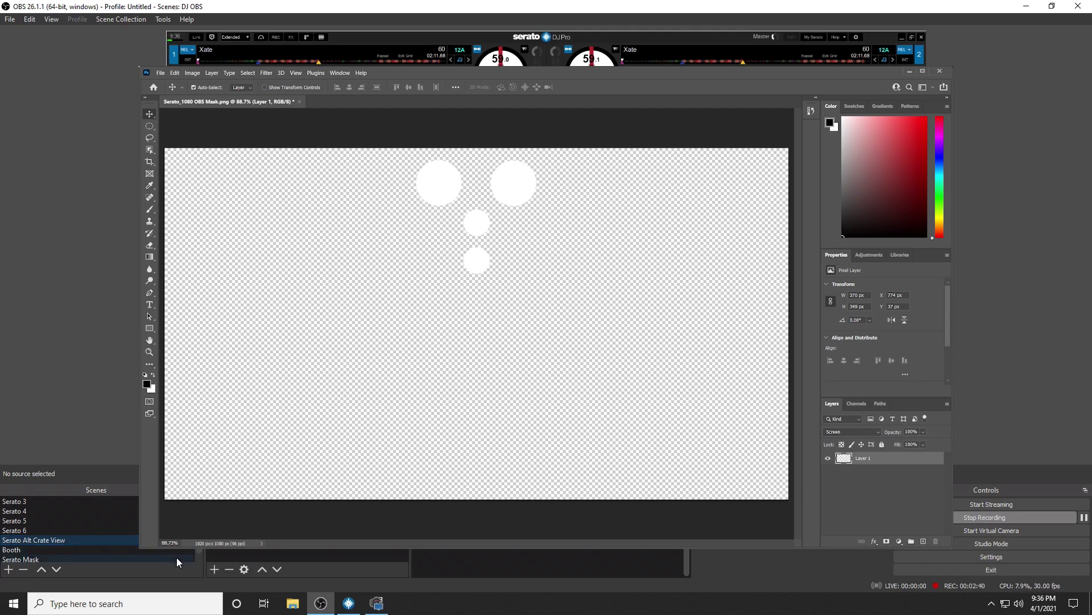
# Step: Select the Serato Mask scene and minimize Photoshop to reveal platter circles on black
pyautogui.click(176, 558)
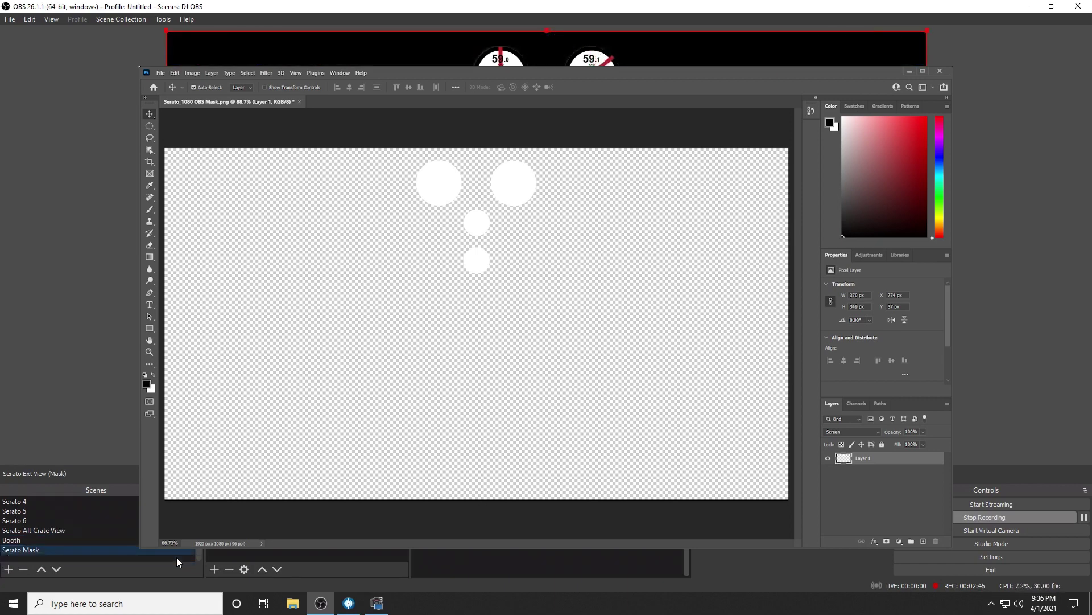
pyautogui.click(177, 558)
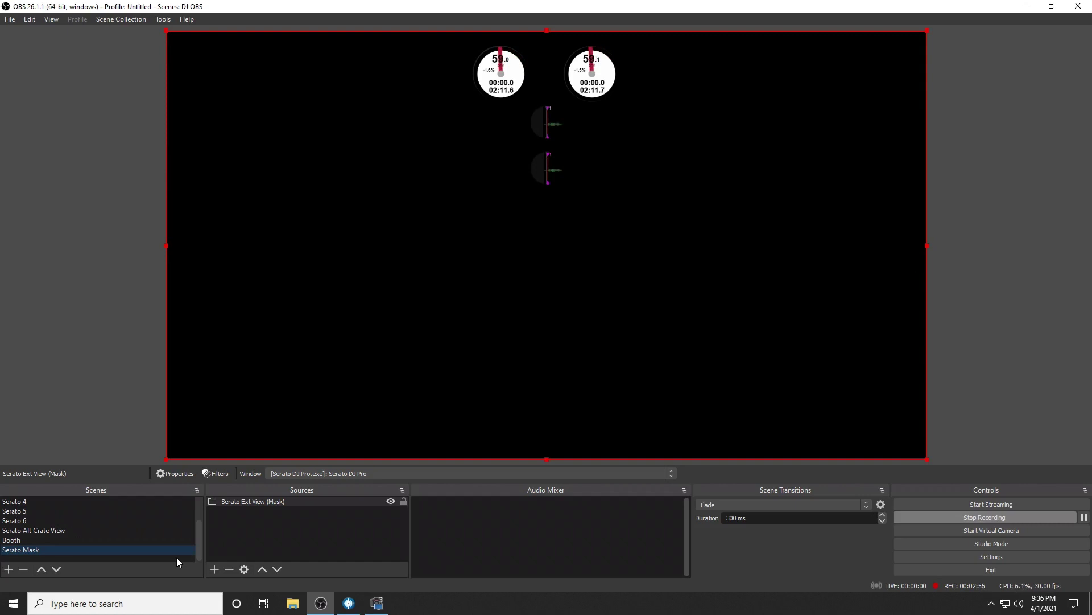
# Step: Review the Serato Ext View (Mask) filter, keeping Alpha Mask (Alpha Channel) with Serato_1080 OBS Mask.png
pyautogui.click(215, 474)
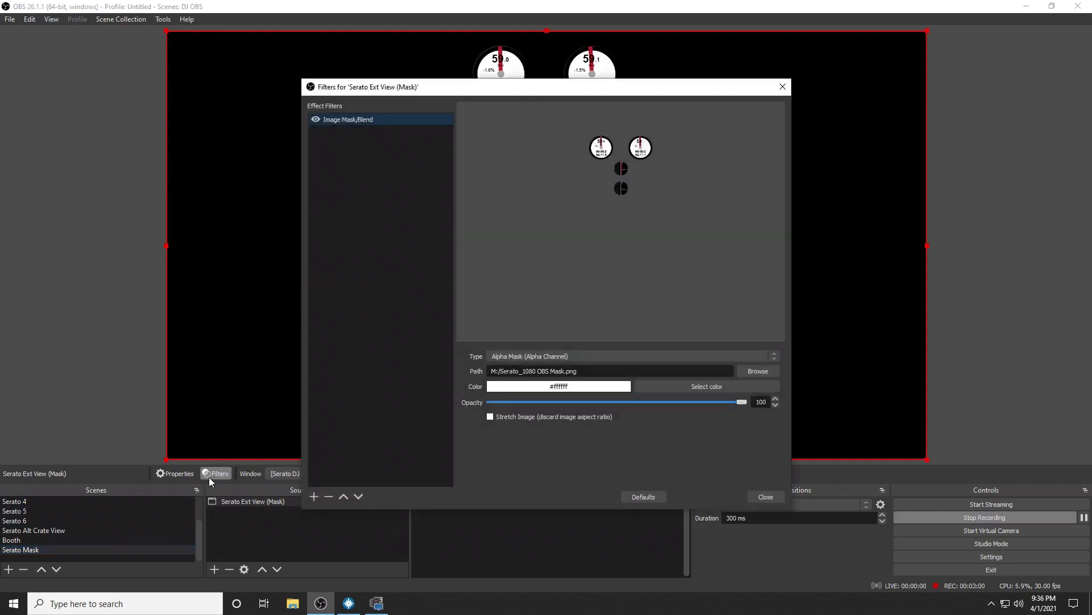
pyautogui.click(314, 497)
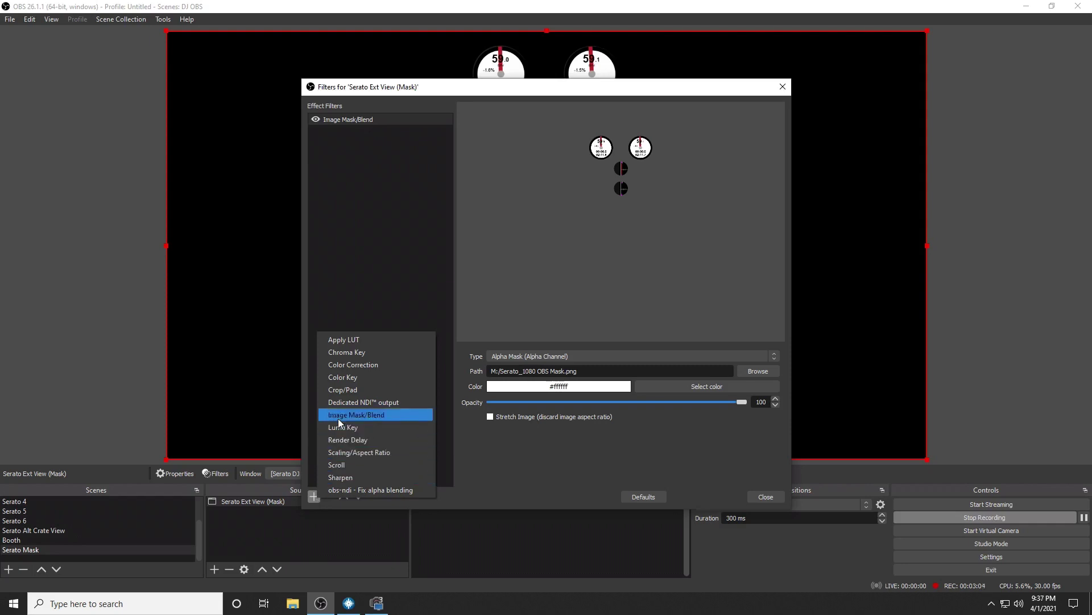
pyautogui.click(336, 285)
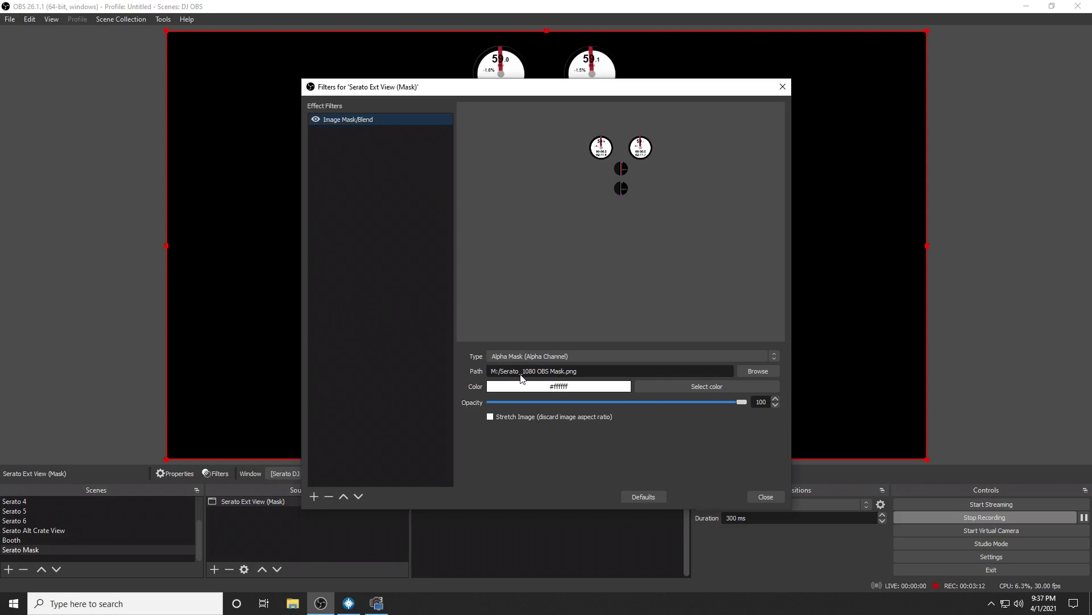
pyautogui.click(531, 358)
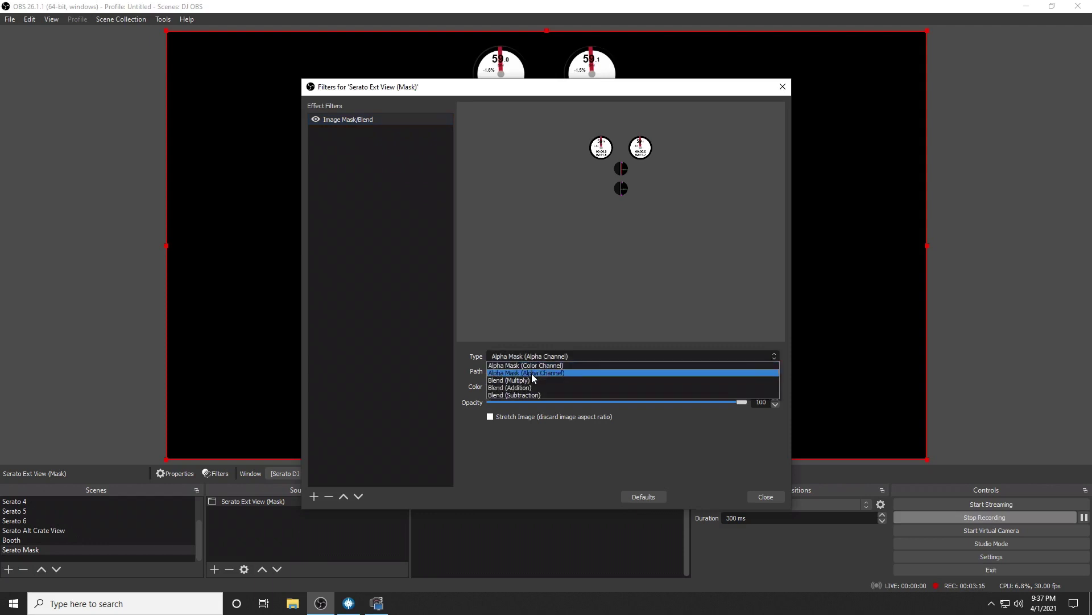
pyautogui.click(532, 374)
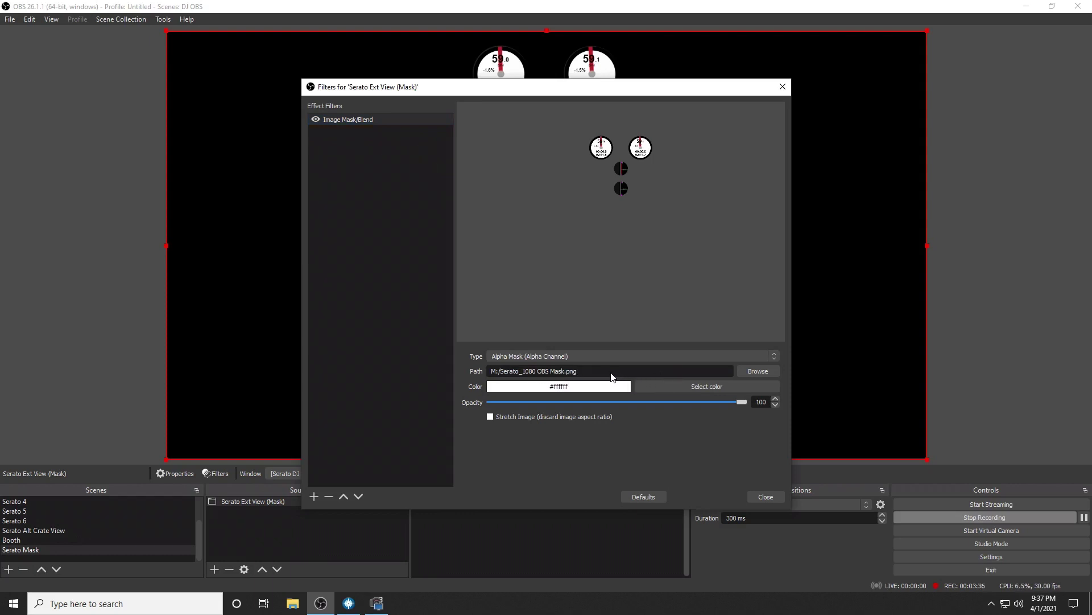
pyautogui.click(753, 493)
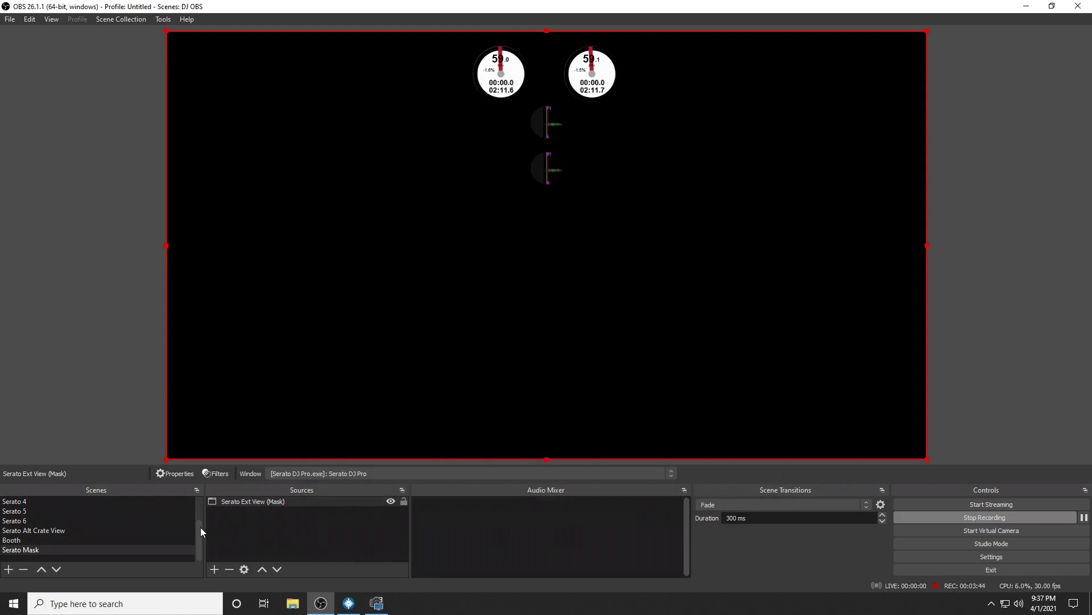
pyautogui.moveTo(201, 527); pyautogui.dragTo(201, 504)
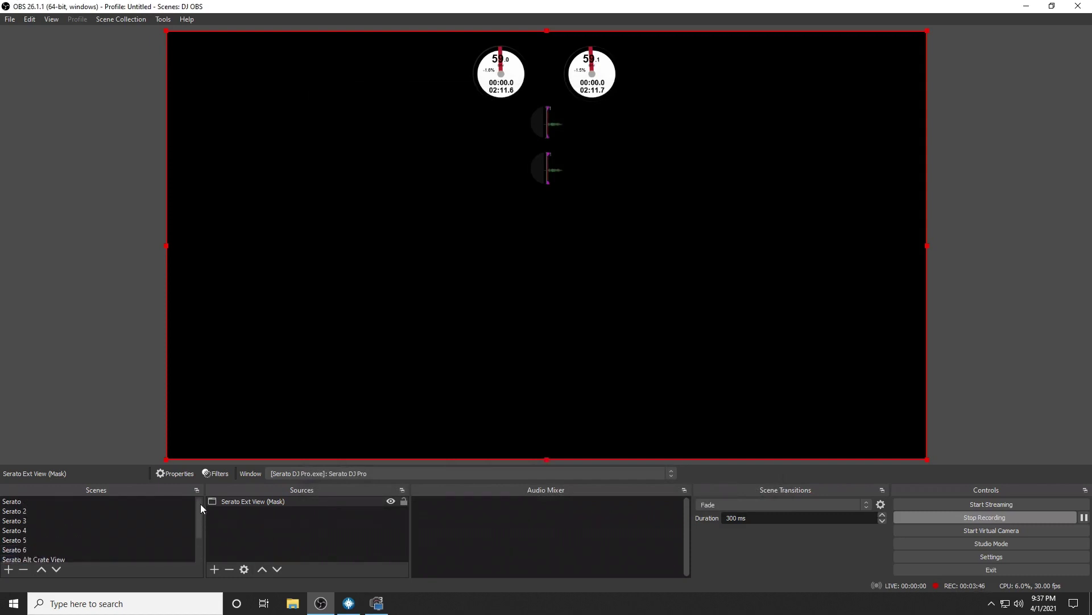
# Step: Switch to the Serato 2 scene and select its Serato Ext View waveform source
pyautogui.click(169, 510)
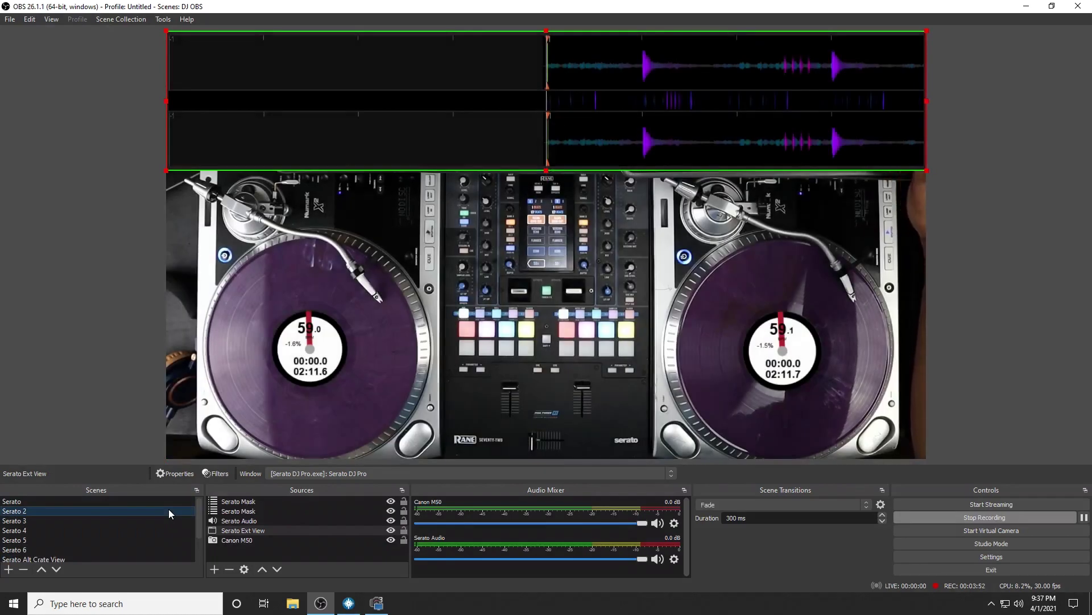
pyautogui.click(234, 530)
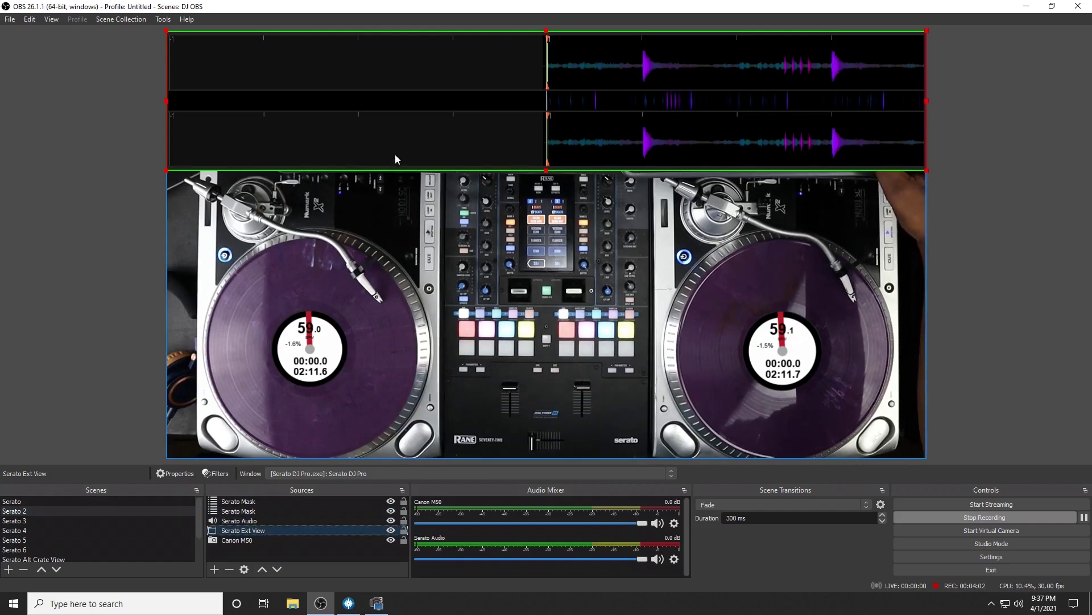
pyautogui.moveTo(396, 154); pyautogui.dragTo(395, 197)
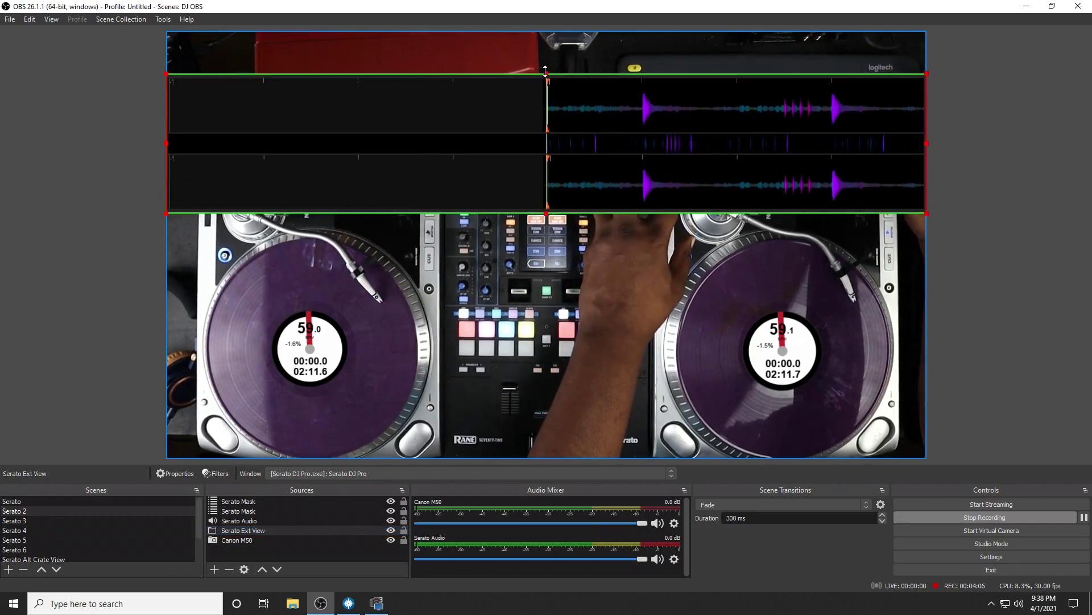
pyautogui.moveTo(545, 72)
pyautogui.mouseDown()
pyautogui.moveTo(545, 32)
pyautogui.moveTo(545, 76)
pyautogui.mouseUp()
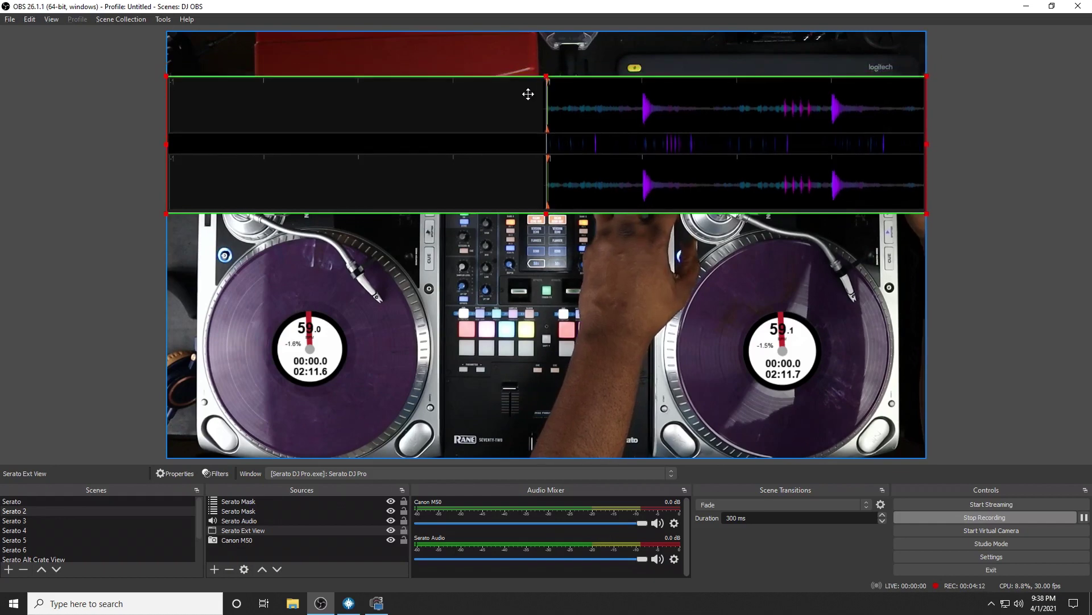
pyautogui.moveTo(528, 93); pyautogui.dragTo(528, 57)
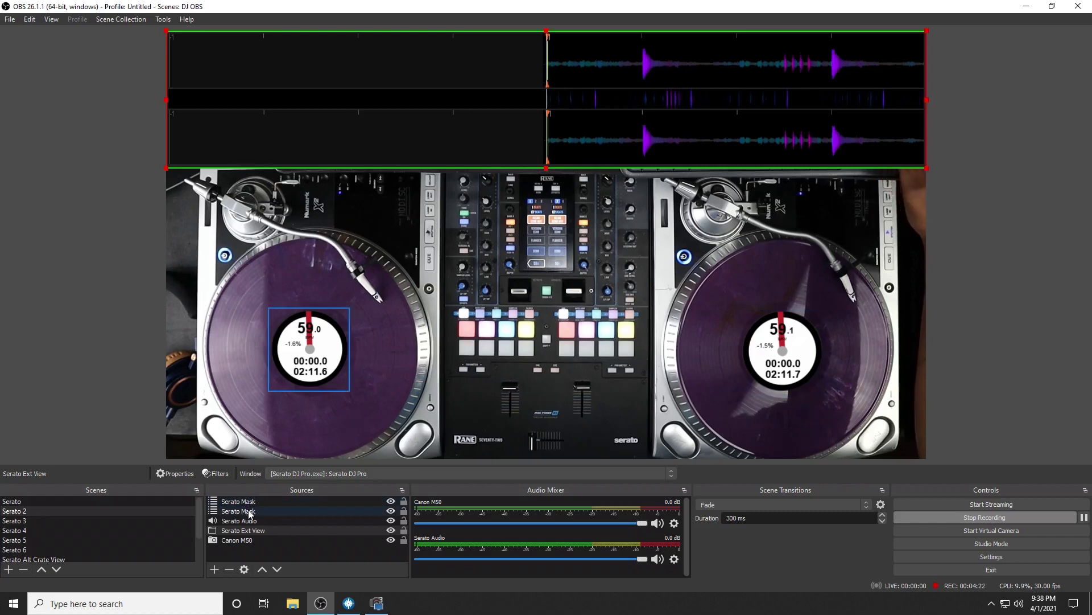
# Step: Abandon adding a Scene source, then widen, lengthen and reposition the Serato Mask overlay
pyautogui.click(215, 569)
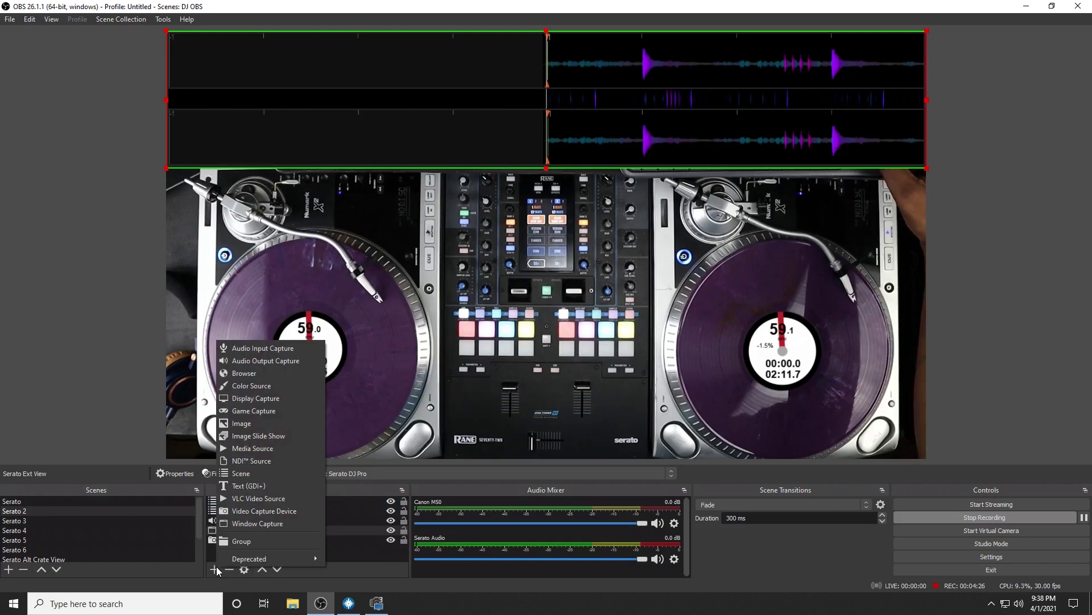
pyautogui.click(232, 476)
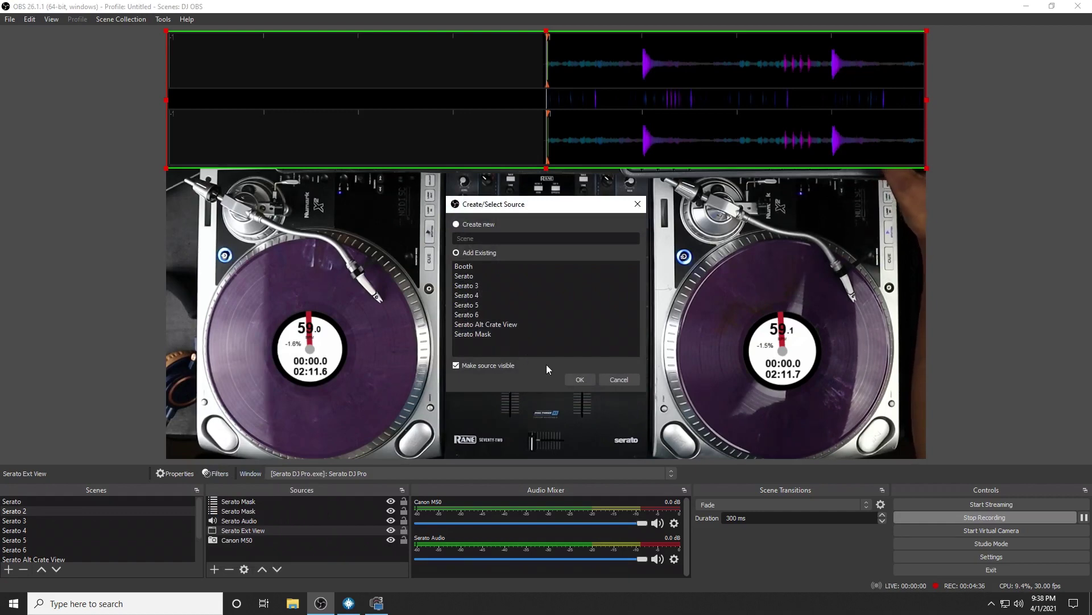
pyautogui.click(633, 376)
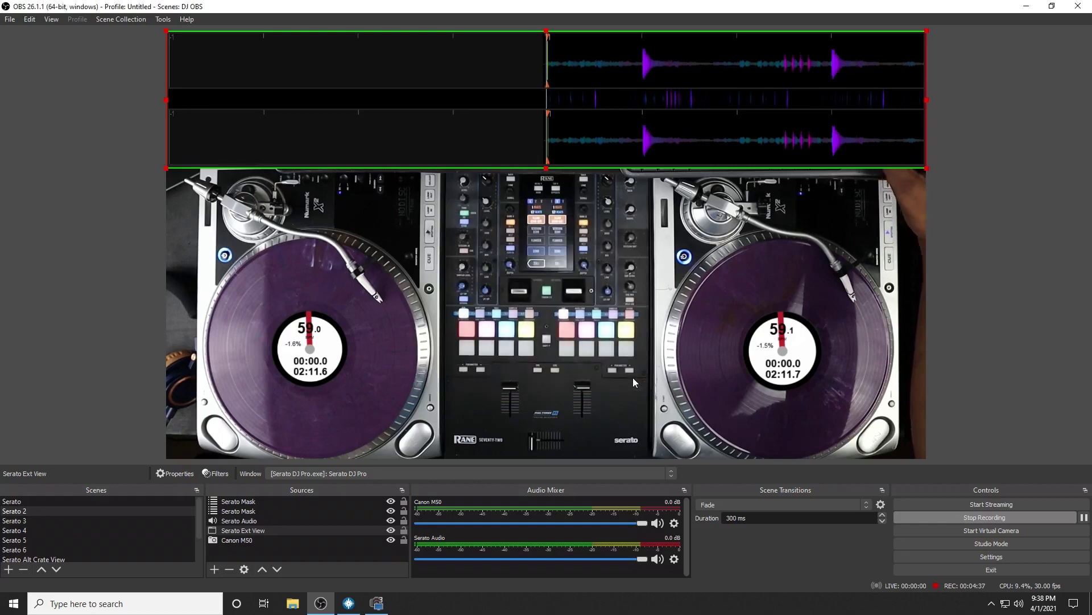
pyautogui.click(310, 338)
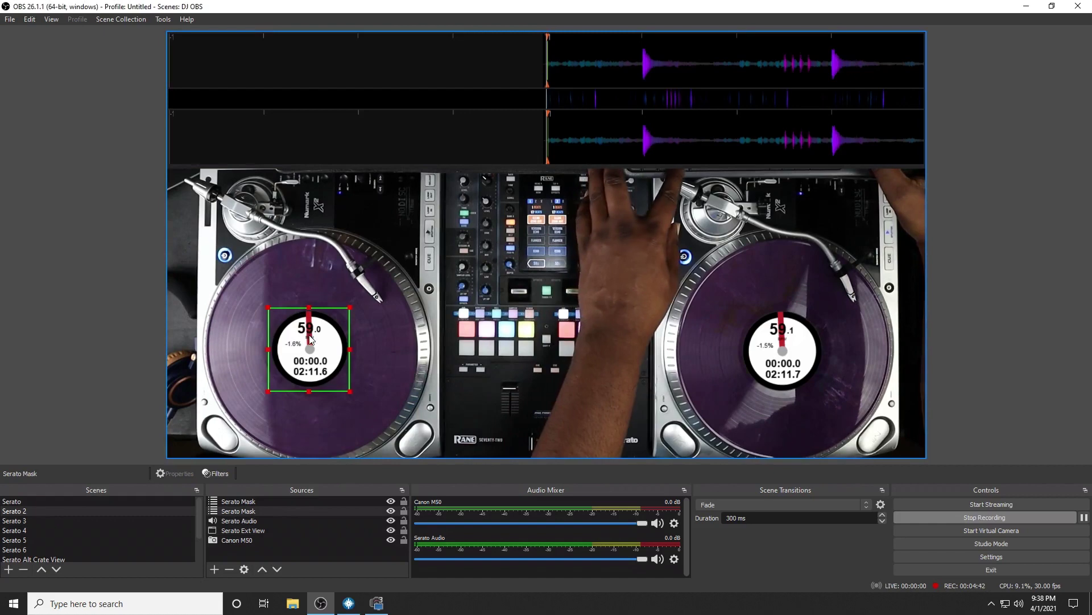
pyautogui.moveTo(350, 349); pyautogui.dragTo(483, 357)
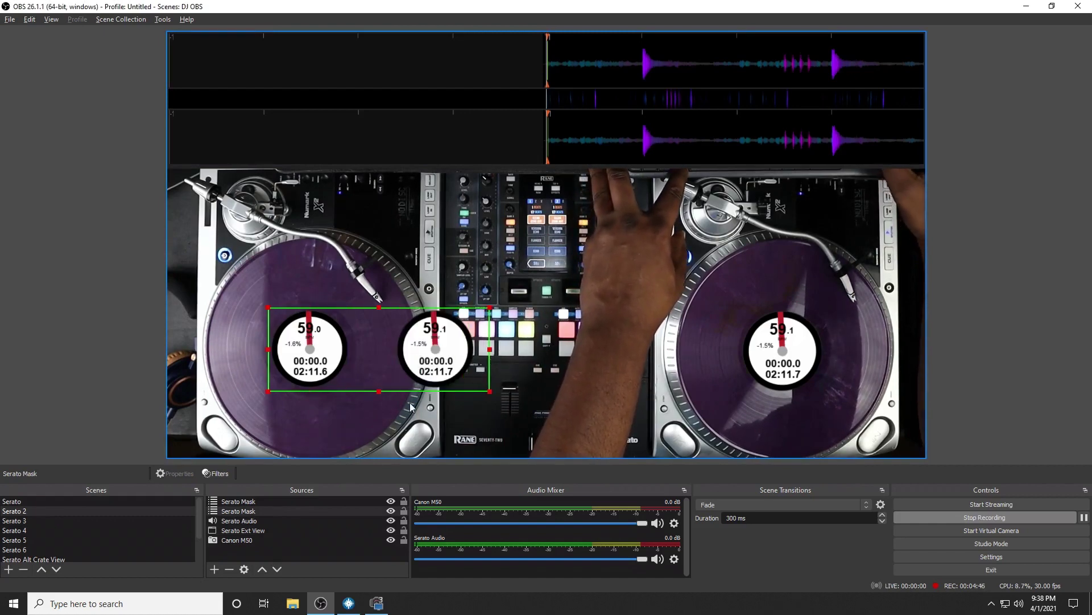
pyautogui.moveTo(379, 391); pyautogui.dragTo(380, 464)
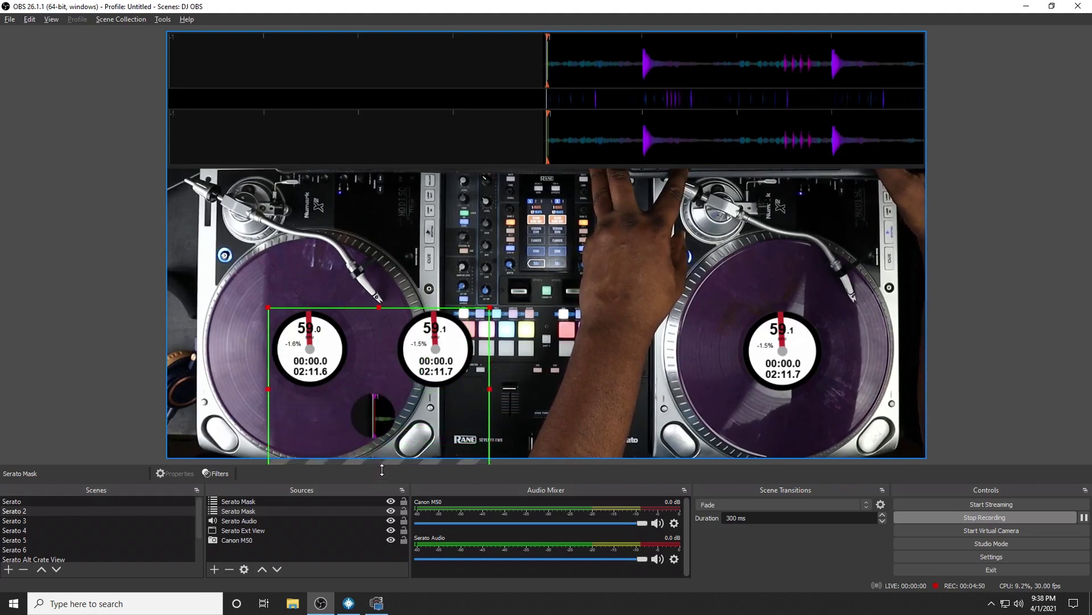
pyautogui.moveTo(380, 456); pyautogui.dragTo(395, 309)
# Step: Narrow the Serato Mask back to one label and size it over the left record's centre
pyautogui.moveTo(508, 267); pyautogui.dragTo(383, 267)
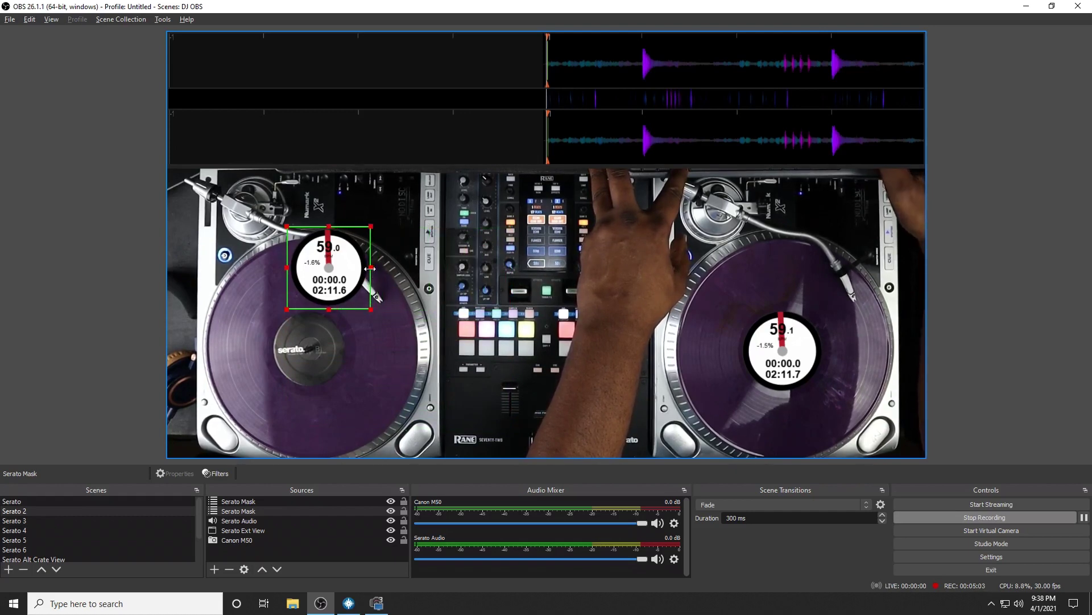
pyautogui.moveTo(353, 271); pyautogui.dragTo(333, 349)
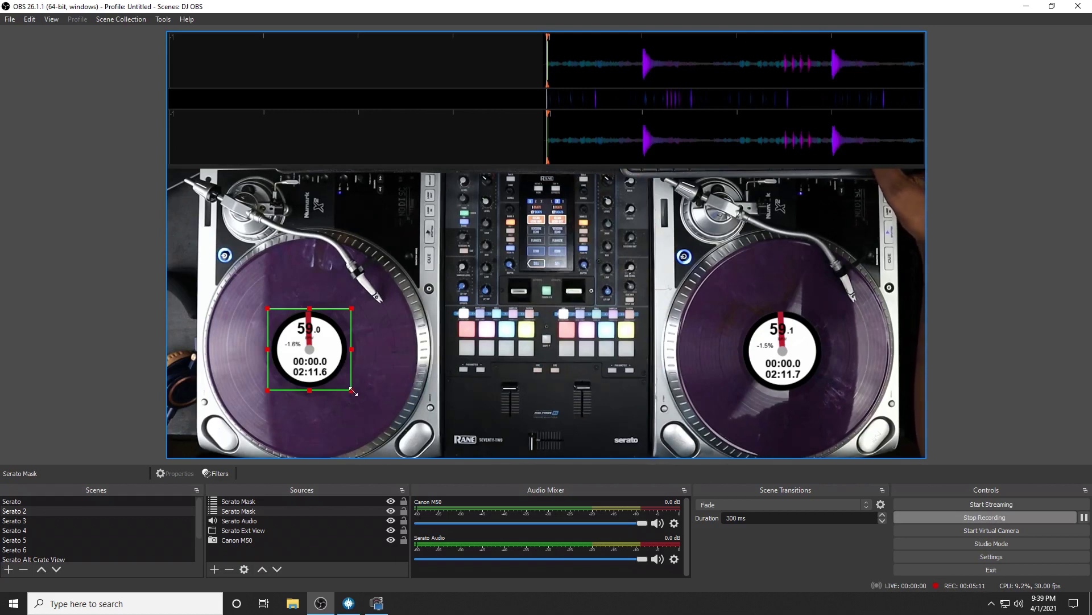
pyautogui.moveTo(353, 391); pyautogui.dragTo(454, 489)
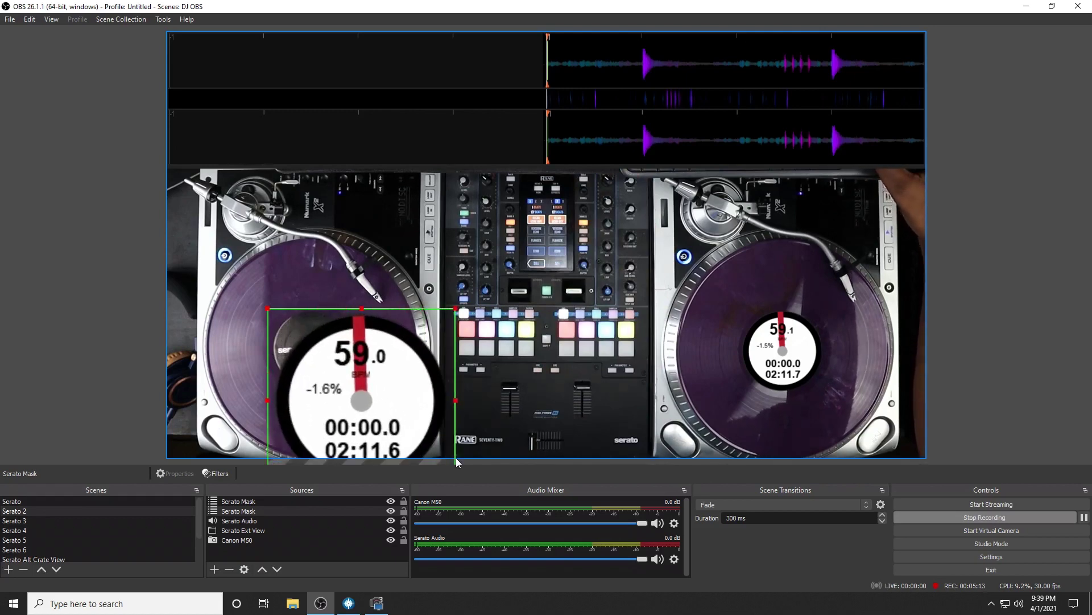
pyautogui.moveTo(364, 394); pyautogui.dragTo(330, 356)
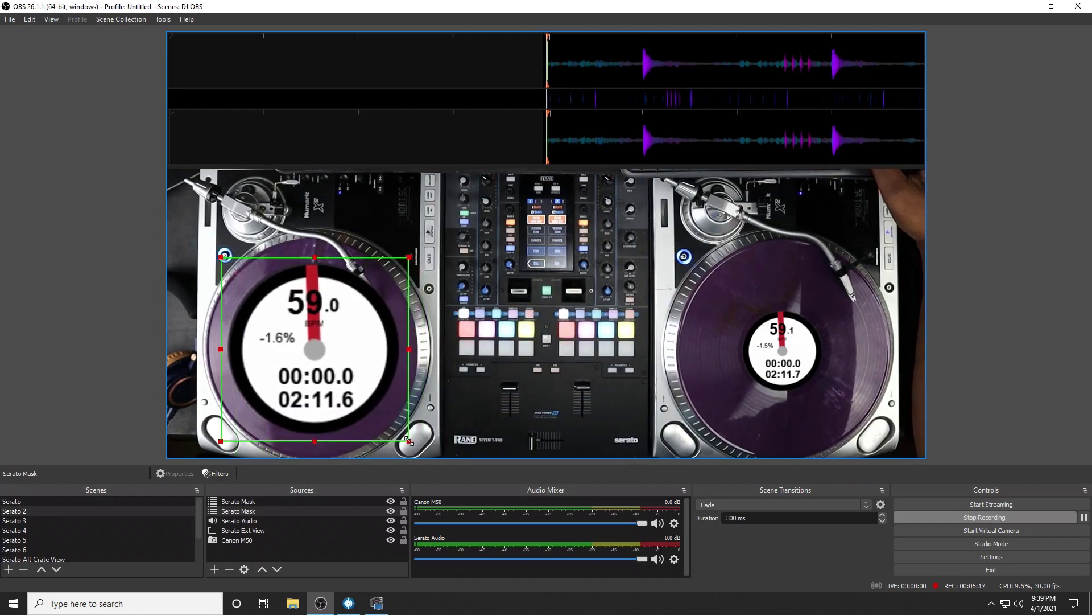
pyautogui.moveTo(409, 442); pyautogui.dragTo(321, 352)
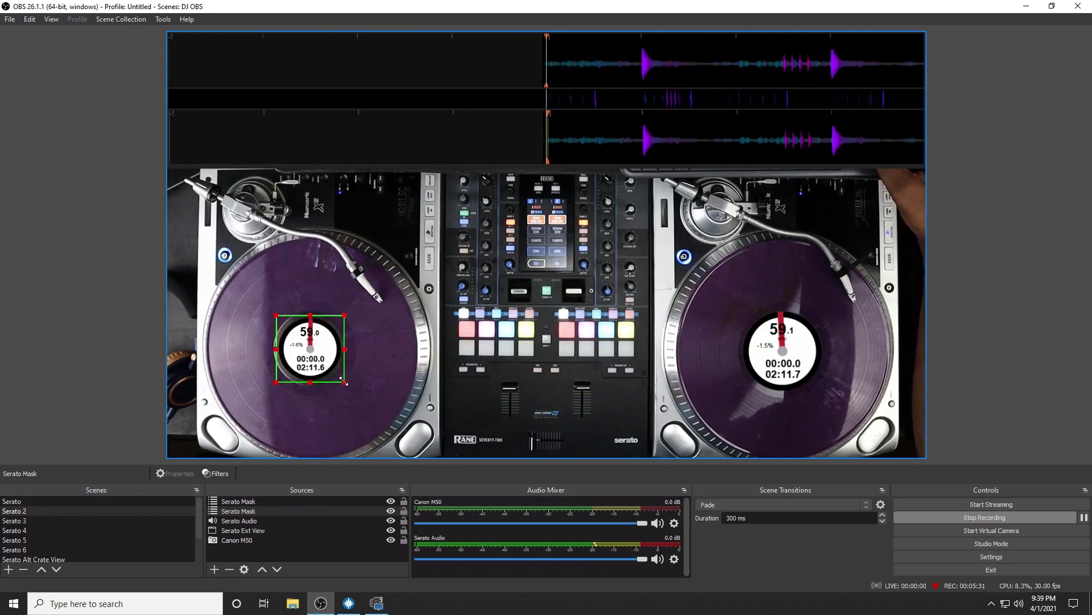
pyautogui.moveTo(344, 381); pyautogui.dragTo(360, 397)
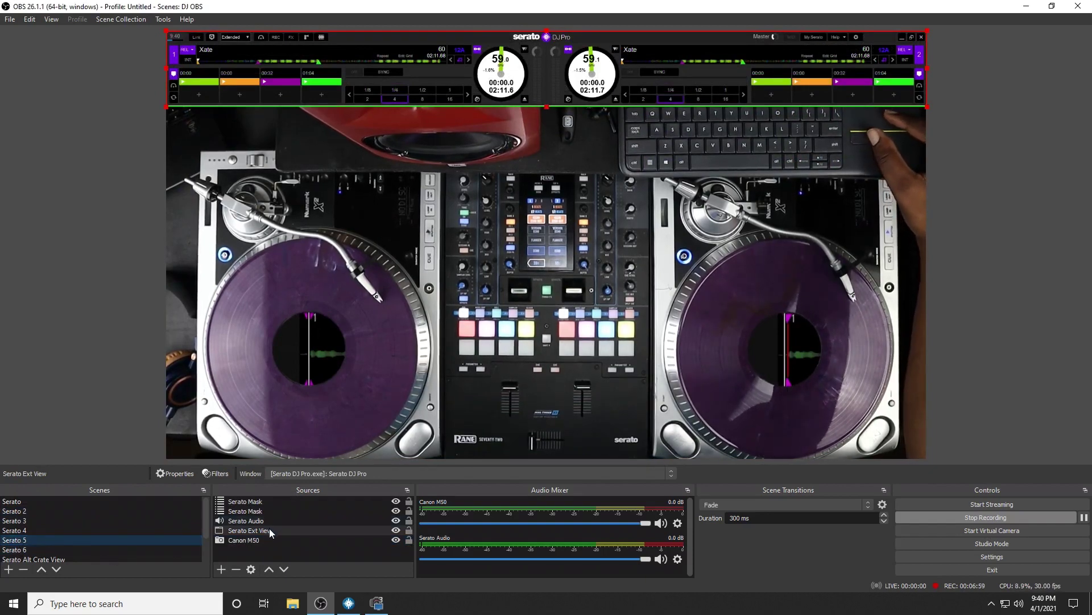
# Step: Nudge the Serato Ext View overlay down, review the Serato Mask filters, and lengthen the mask downward
pyautogui.click(269, 530)
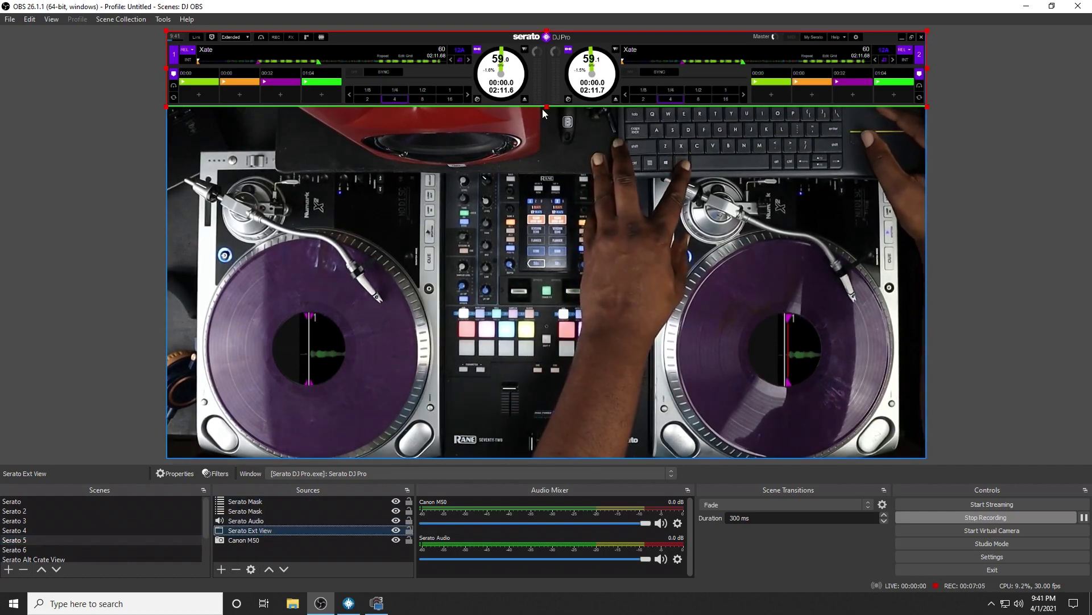
pyautogui.moveTo(546, 107)
pyautogui.mouseDown()
pyautogui.moveTo(546, 181)
pyautogui.moveTo(546, 108)
pyautogui.mouseUp()
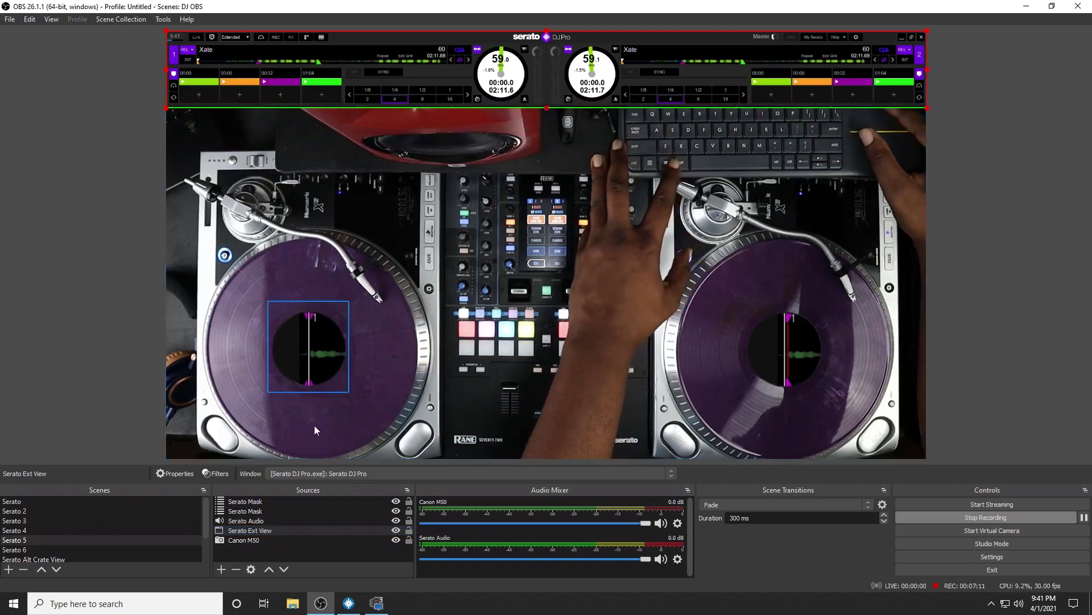
pyautogui.click(262, 511)
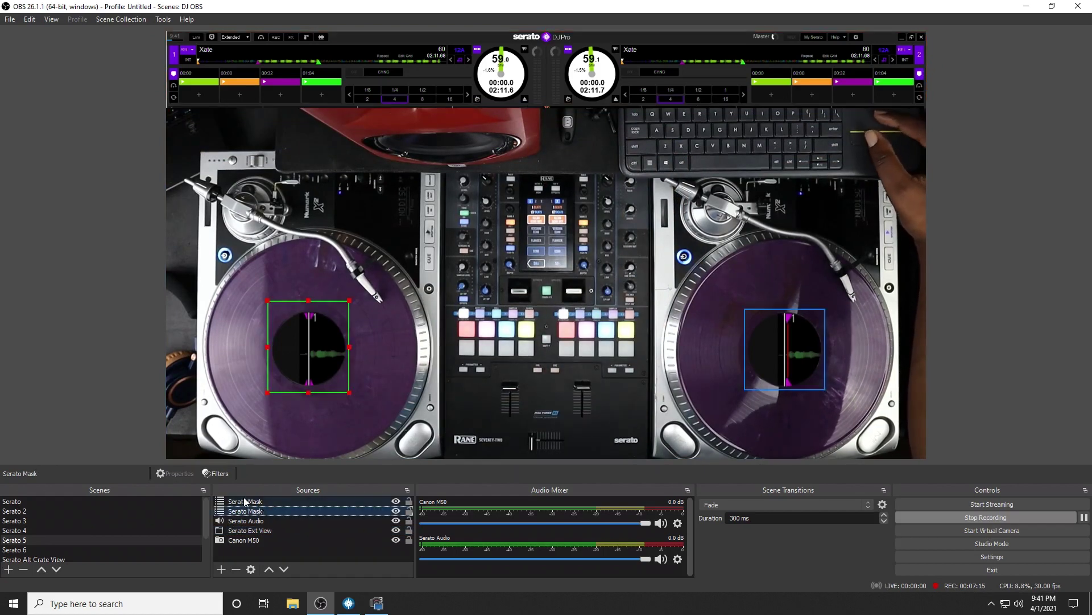
pyautogui.click(224, 476)
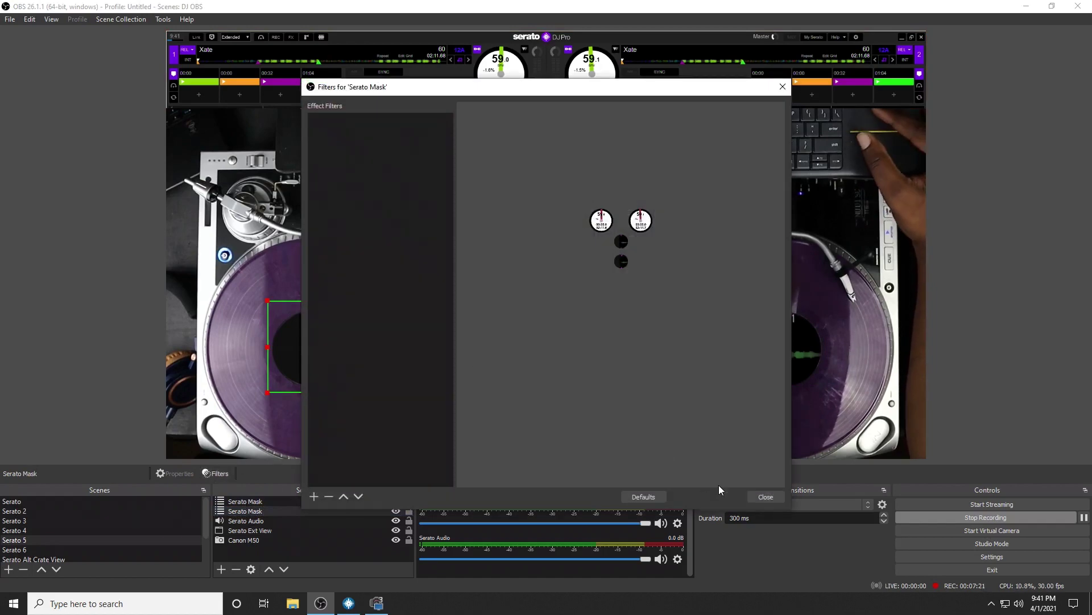
pyautogui.click(756, 496)
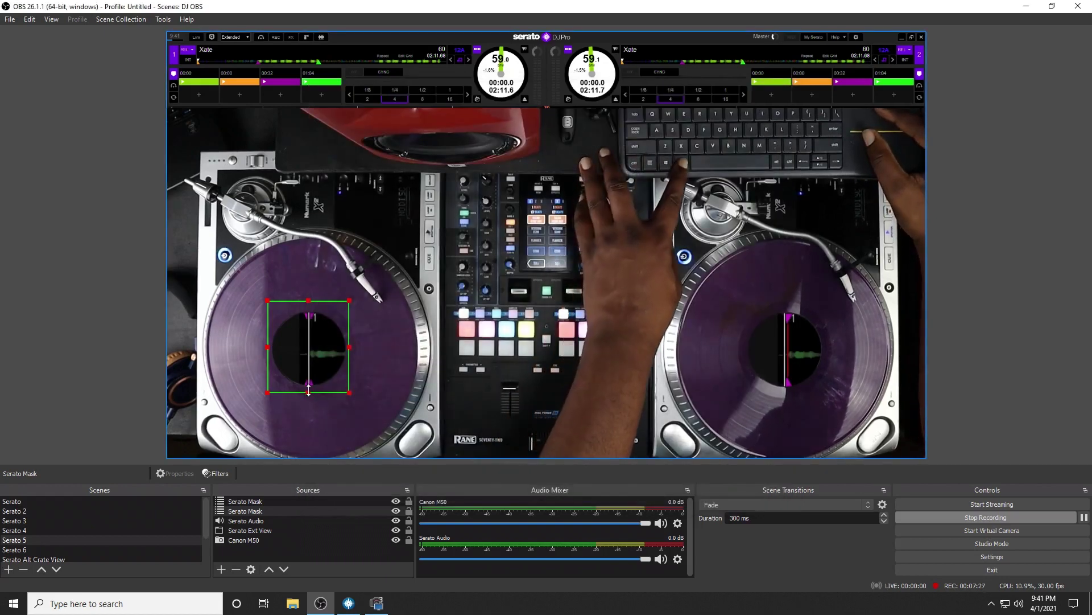
pyautogui.moveTo(308, 390); pyautogui.dragTo(302, 416)
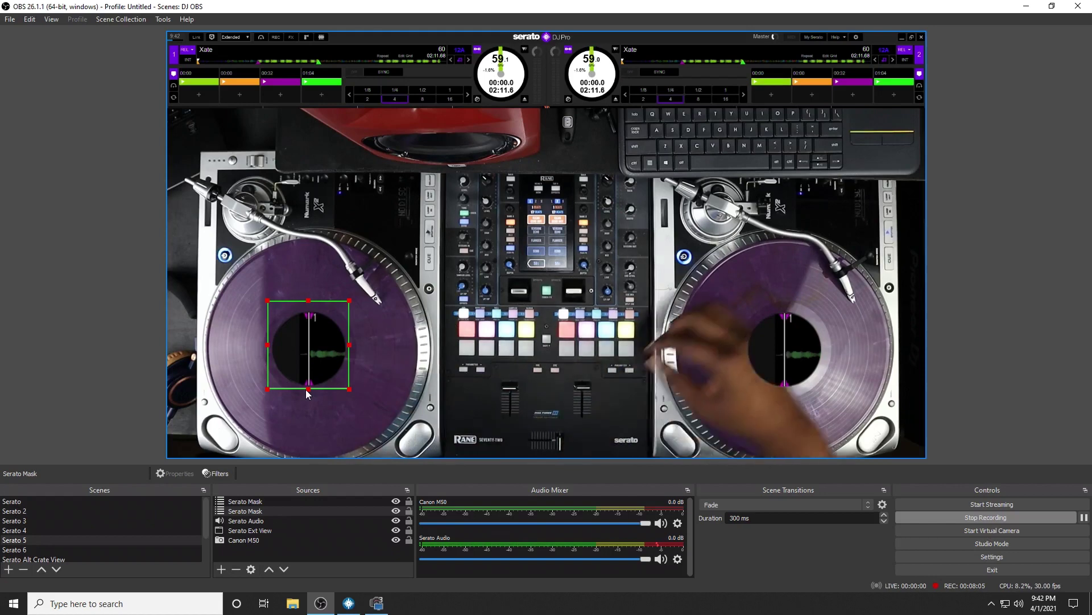
# Step: In the Serato 6 scene, widen the left-edge Serato Ext View strip and bring up its Transform options
pyautogui.click(18, 550)
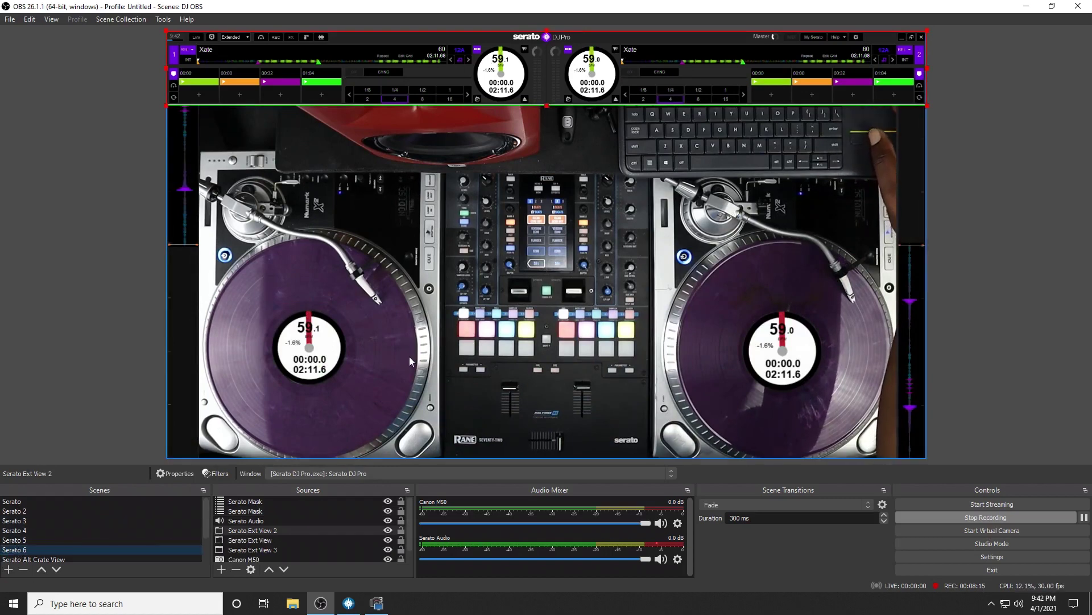
pyautogui.click(257, 550)
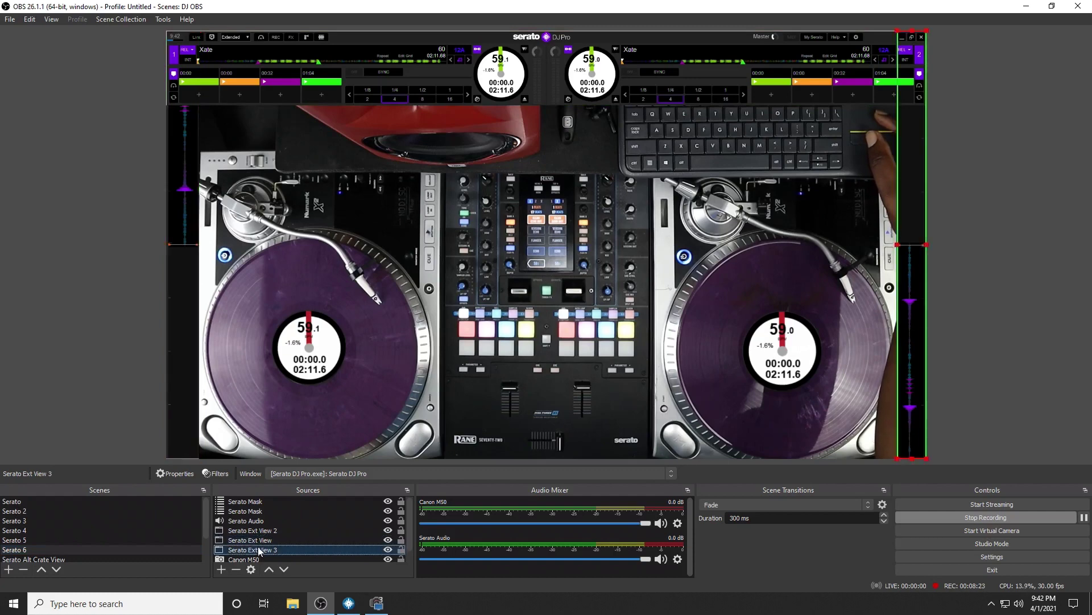
pyautogui.click(259, 544)
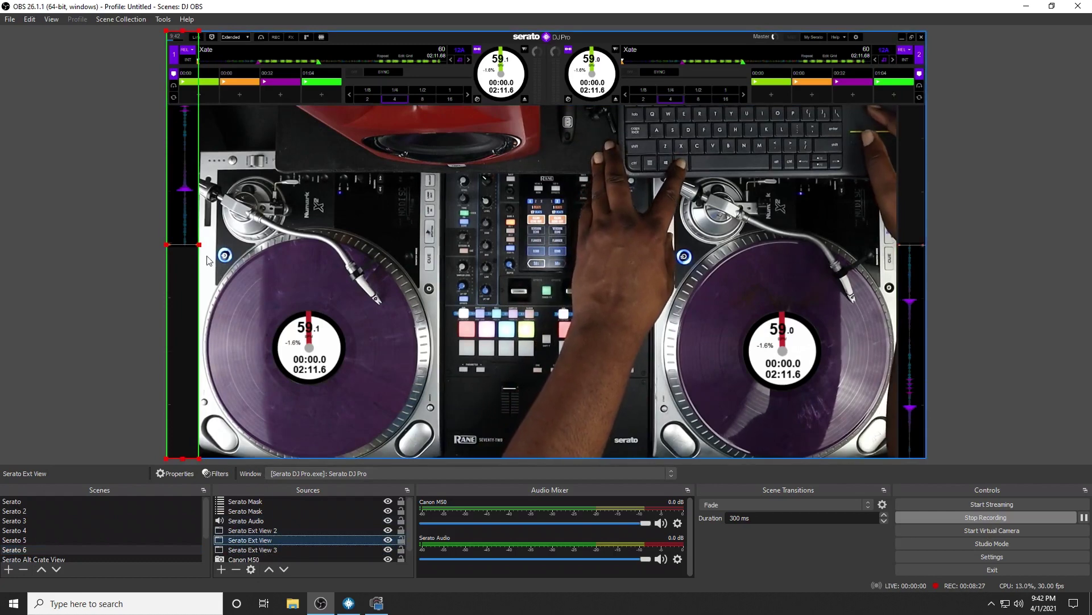
pyautogui.moveTo(199, 246)
pyautogui.mouseDown()
pyautogui.moveTo(264, 250)
pyautogui.moveTo(203, 263)
pyautogui.mouseUp()
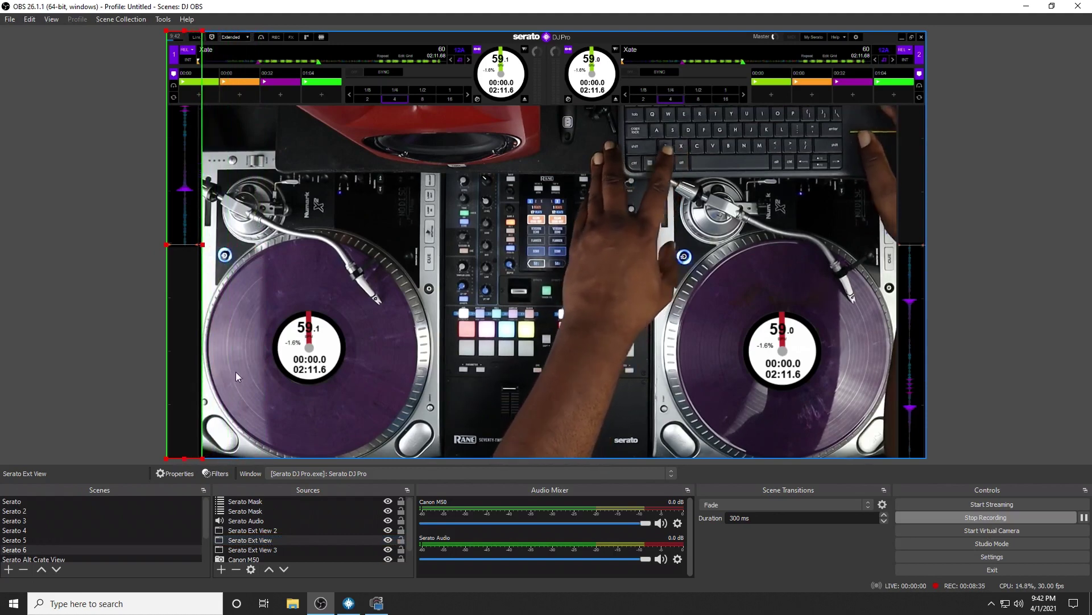
pyautogui.rightClick(193, 375)
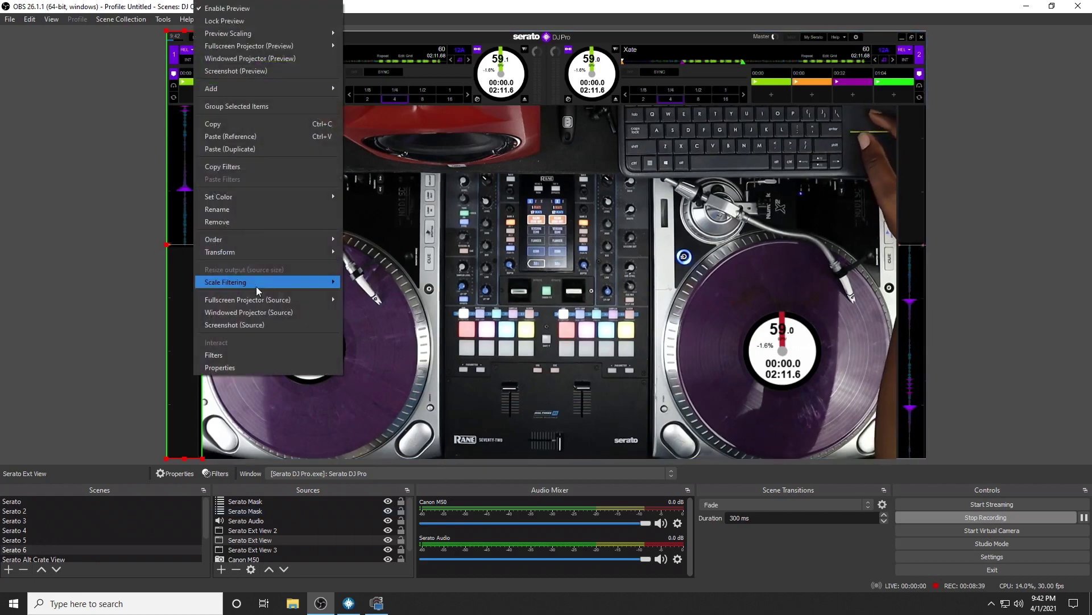
pyautogui.moveTo(276, 255)
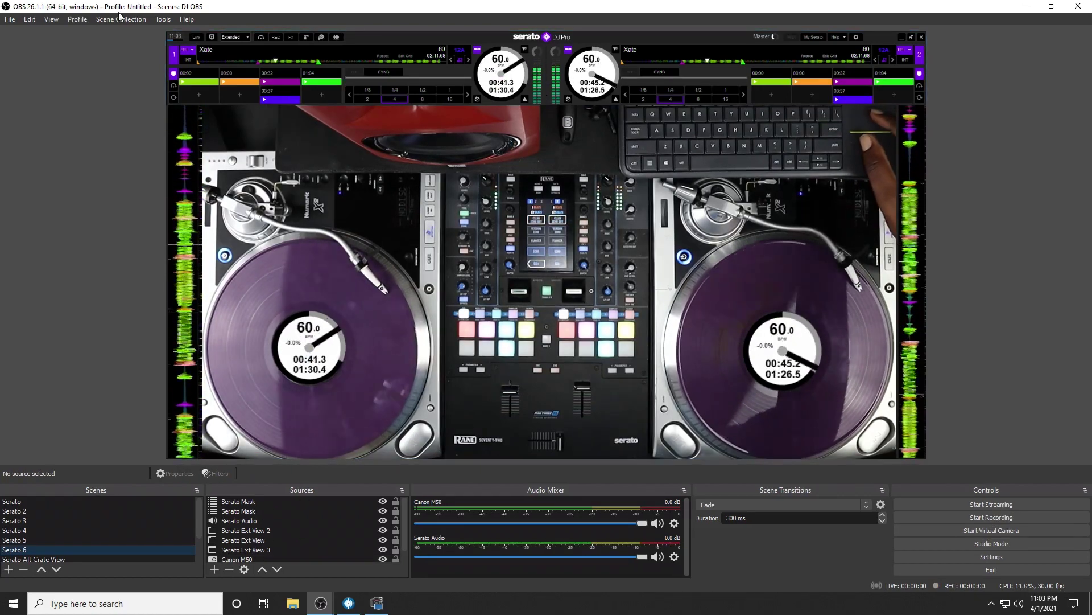
# Step: Show the View > Stats window and start recording the scene
pyautogui.click(51, 20)
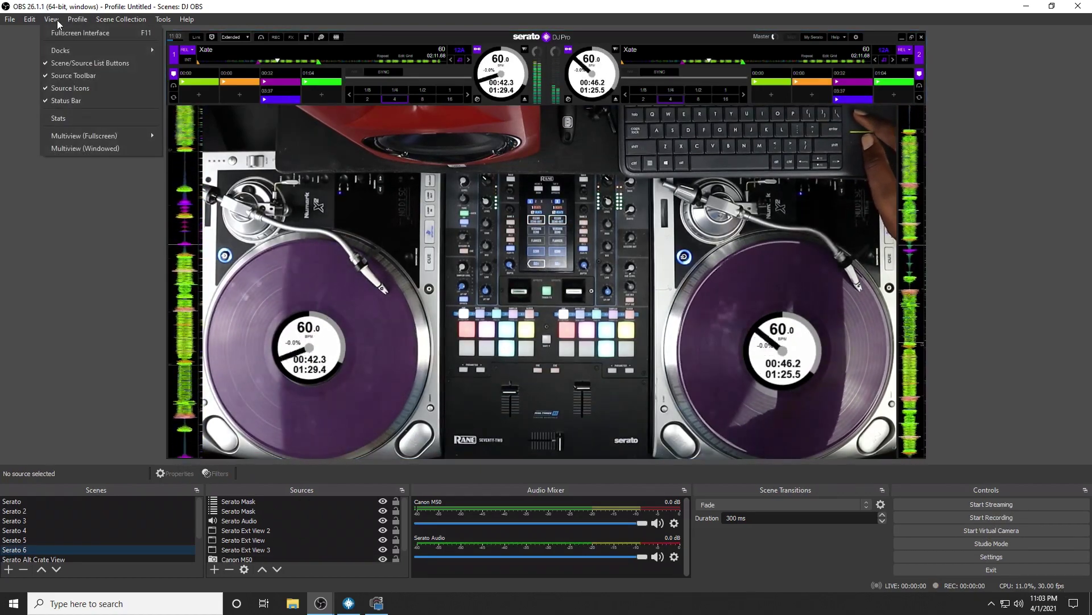
pyautogui.click(95, 118)
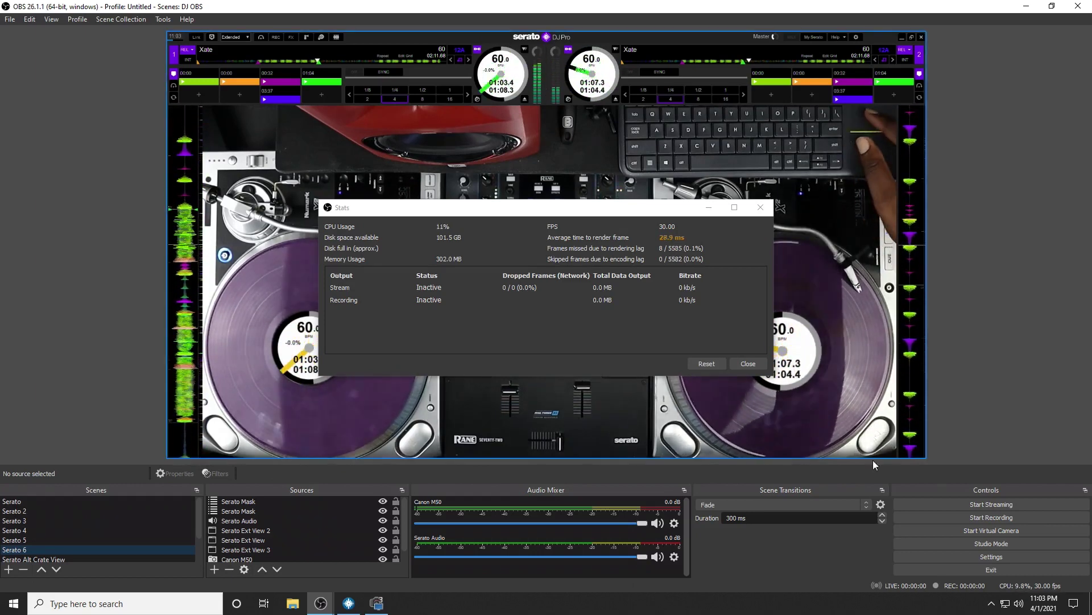
pyautogui.click(960, 520)
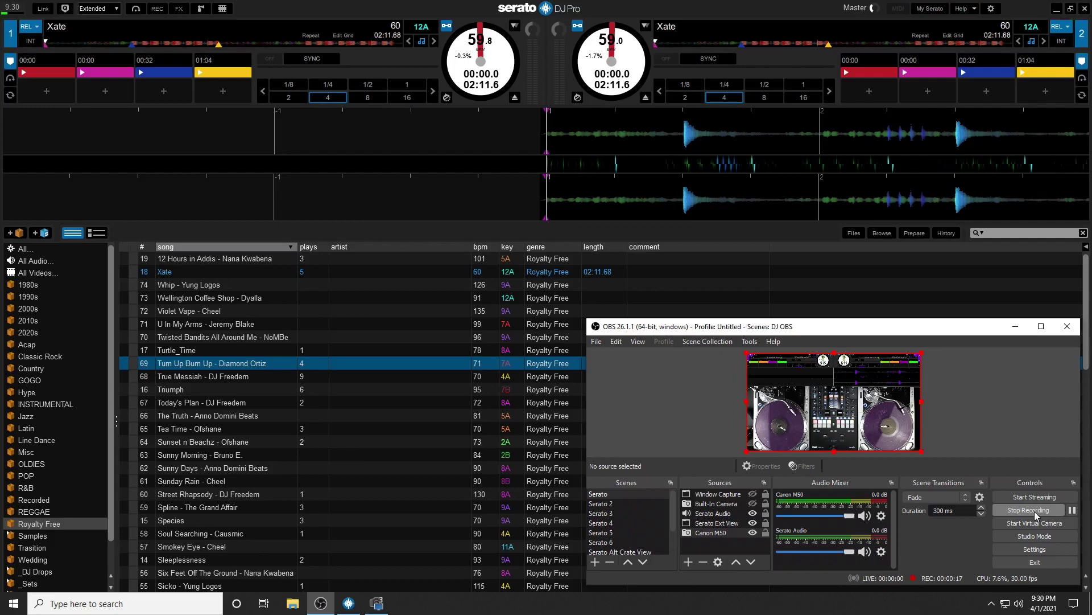
# Step: Switch OBS to Serato Alt Crate View with F7, back to Serato with F1, then bring Serato full-screen
pyautogui.press('F7')
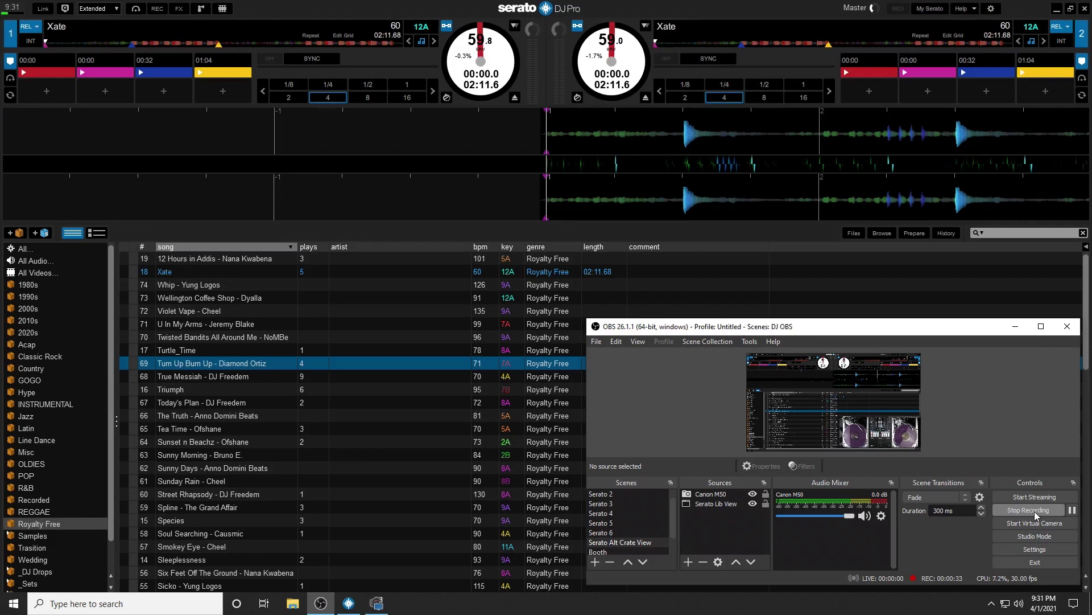
pyautogui.press('F1')
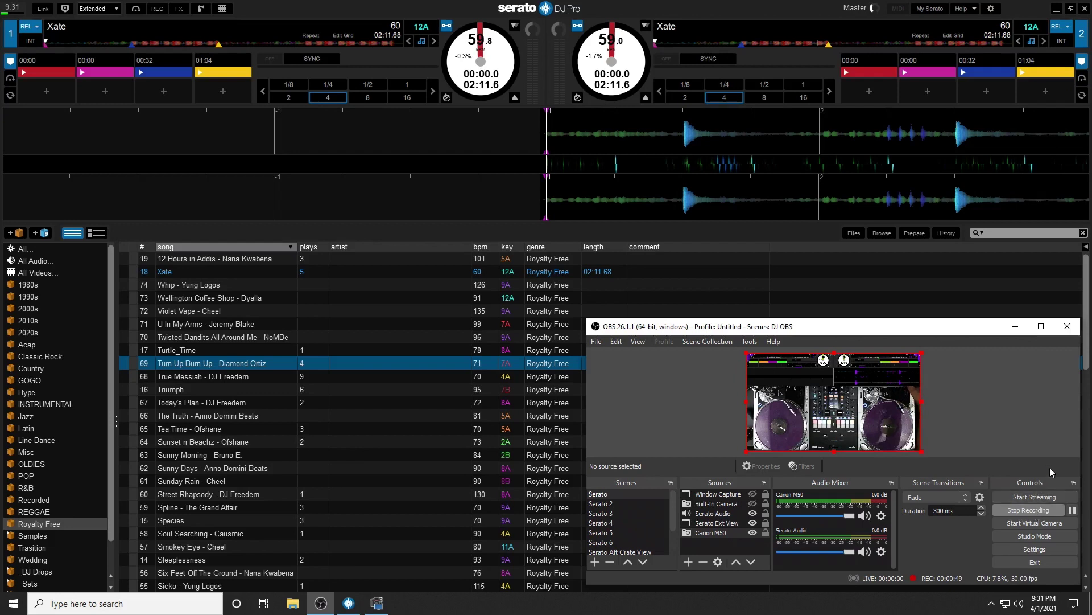
pyautogui.click(724, 8)
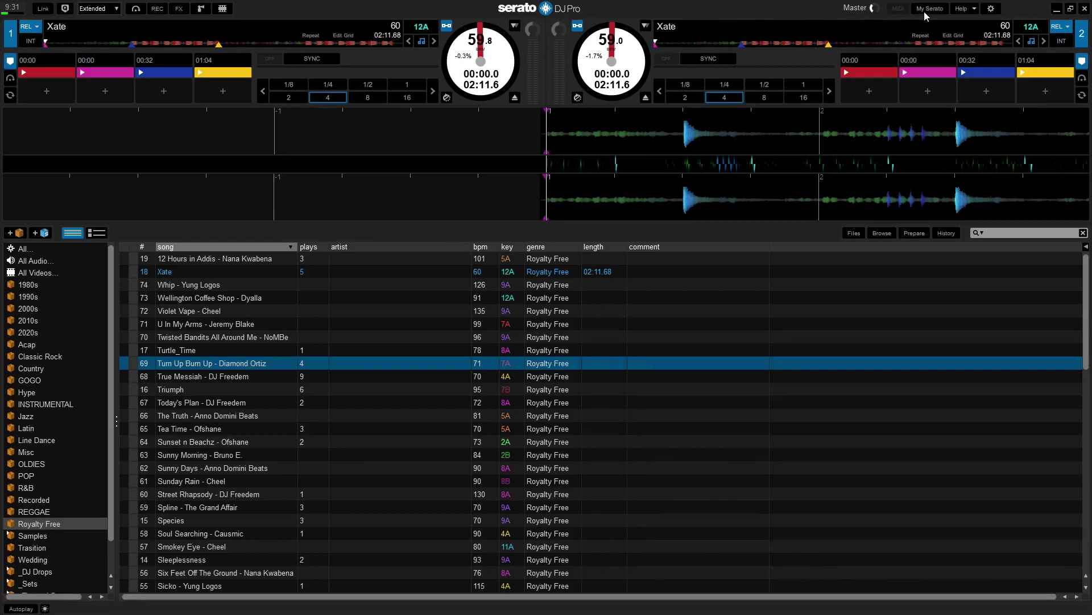
# Step: Tick Hide Track/Artist (AM Mode) in Serato's Library + Display setup and return to the decks
pyautogui.click(993, 9)
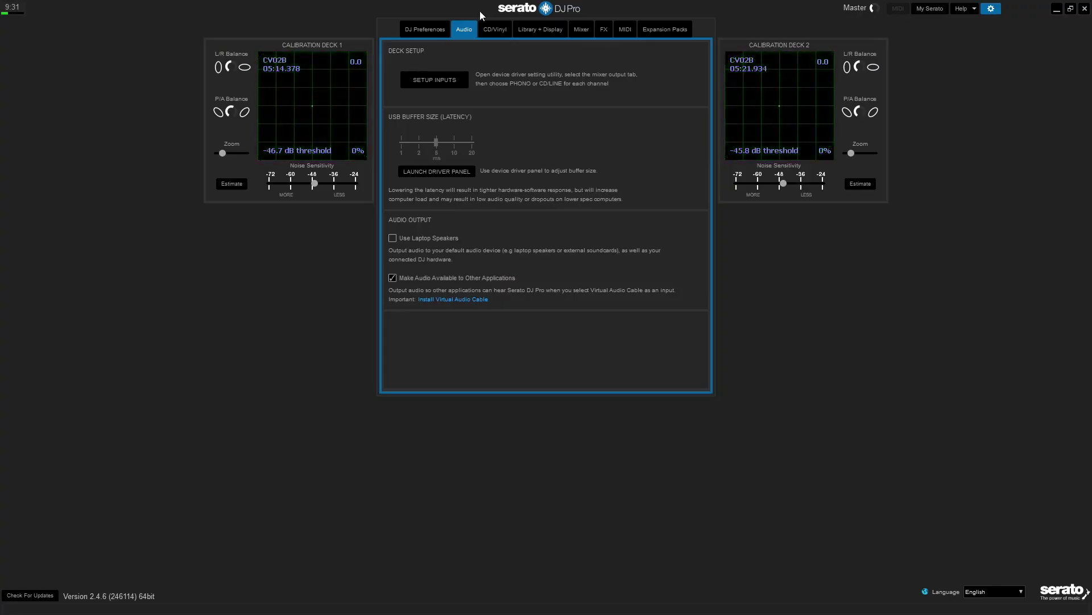
pyautogui.click(437, 34)
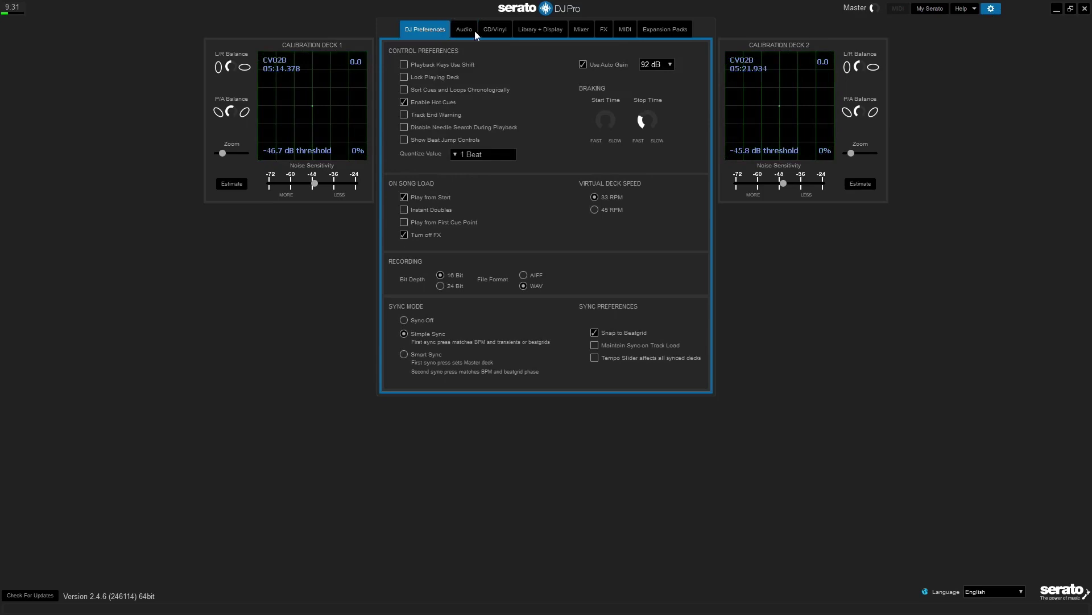
pyautogui.click(520, 29)
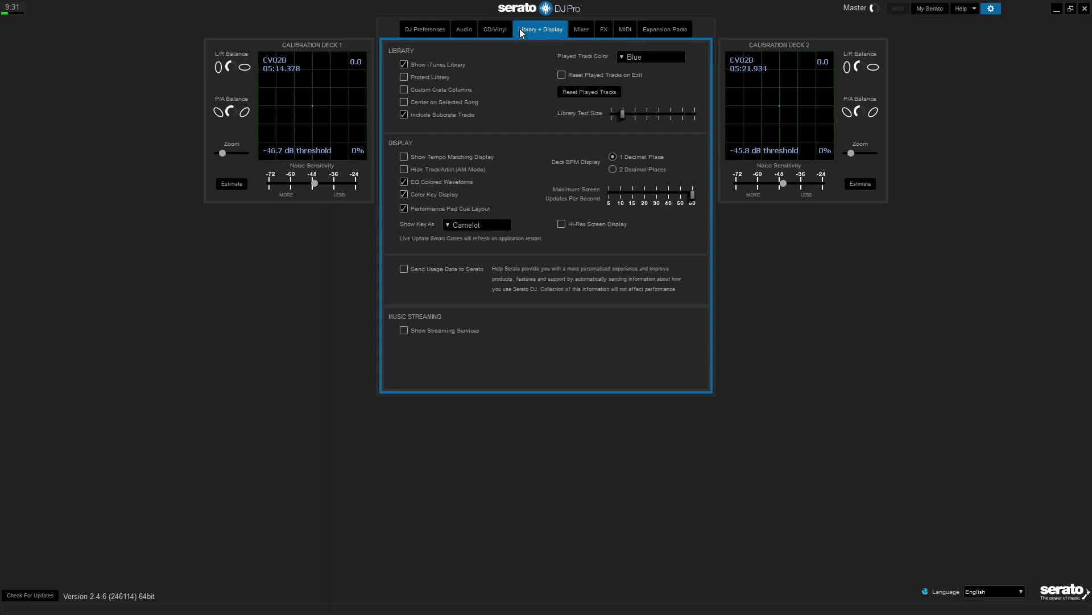
pyautogui.click(467, 169)
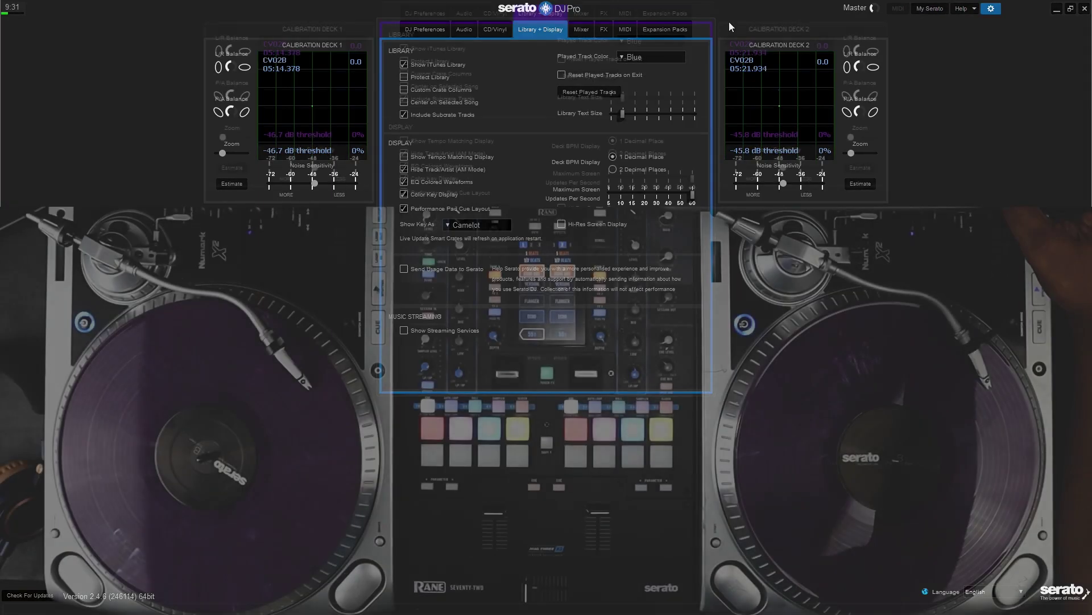
pyautogui.click(990, 8)
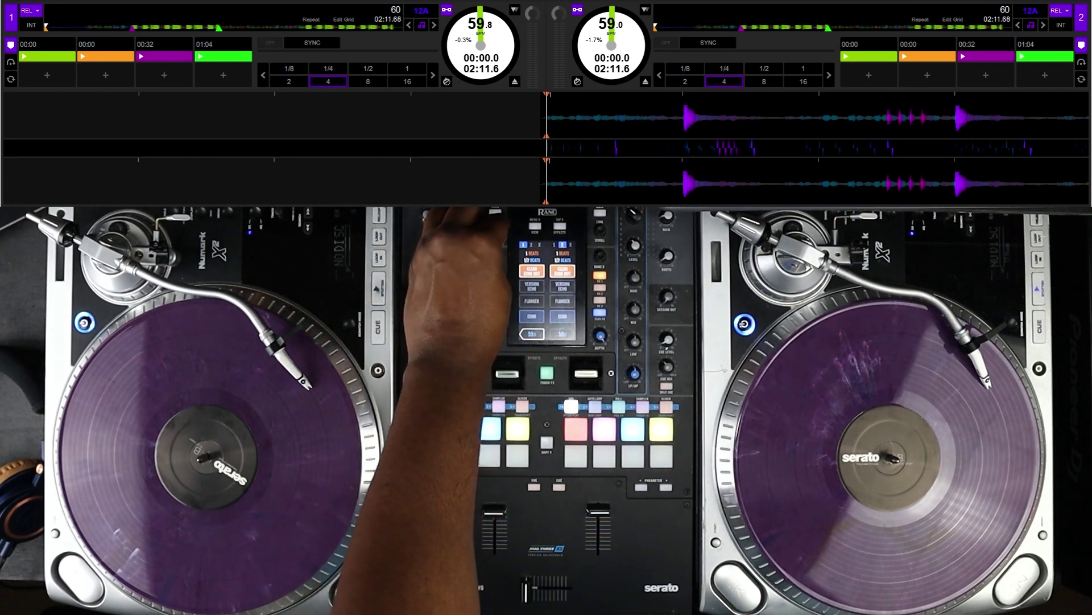
# Step: Load four successive tracks onto deck 1 with Shift+Left, ending on deck 2's 60 BPM track
pyautogui.hotkey('shift', 'Left')
pyautogui.hotkey('shift', 'Left')
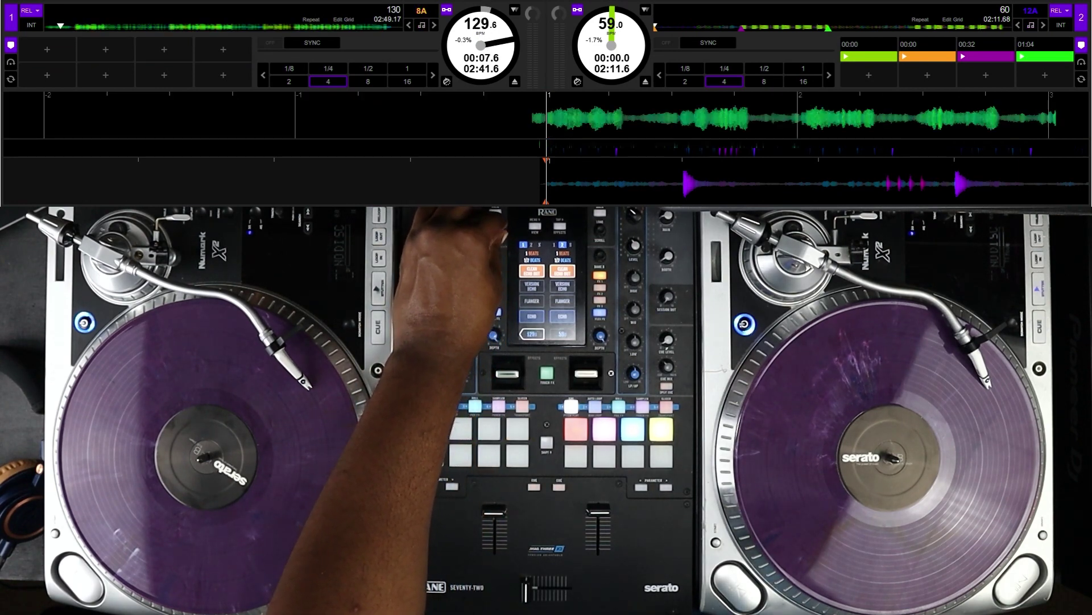
pyautogui.hotkey('shift', 'Left')
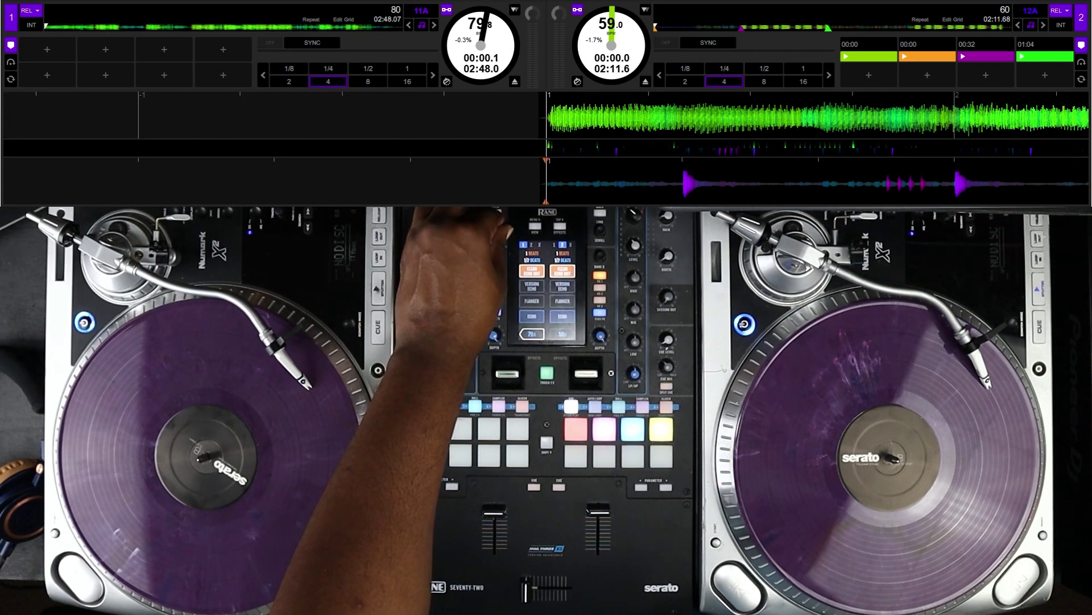
pyautogui.hotkey('shift', 'Left')
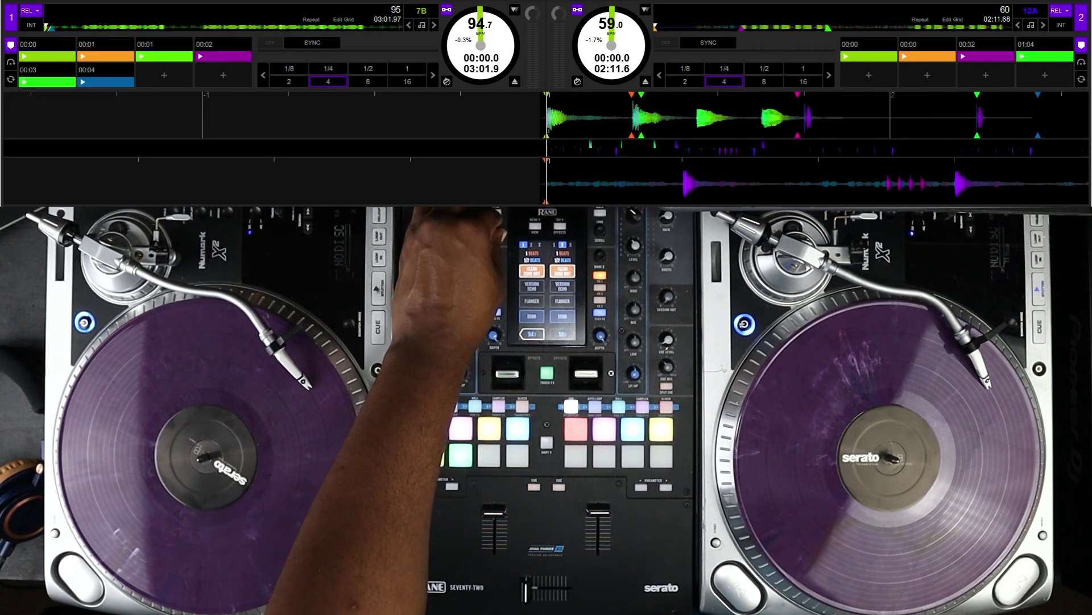
pyautogui.hotkey('shift', 'Left')
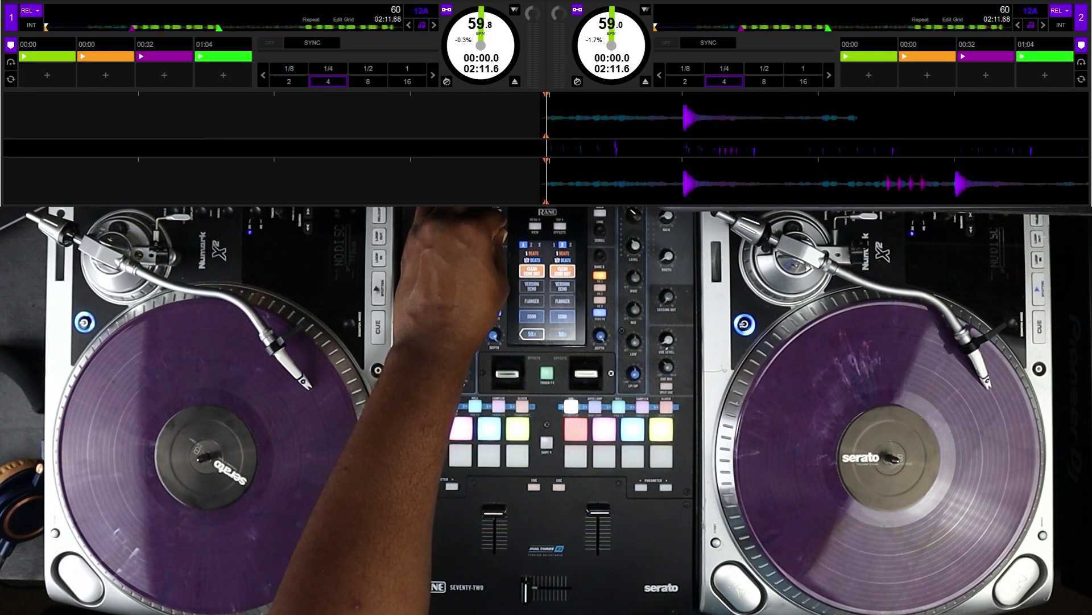